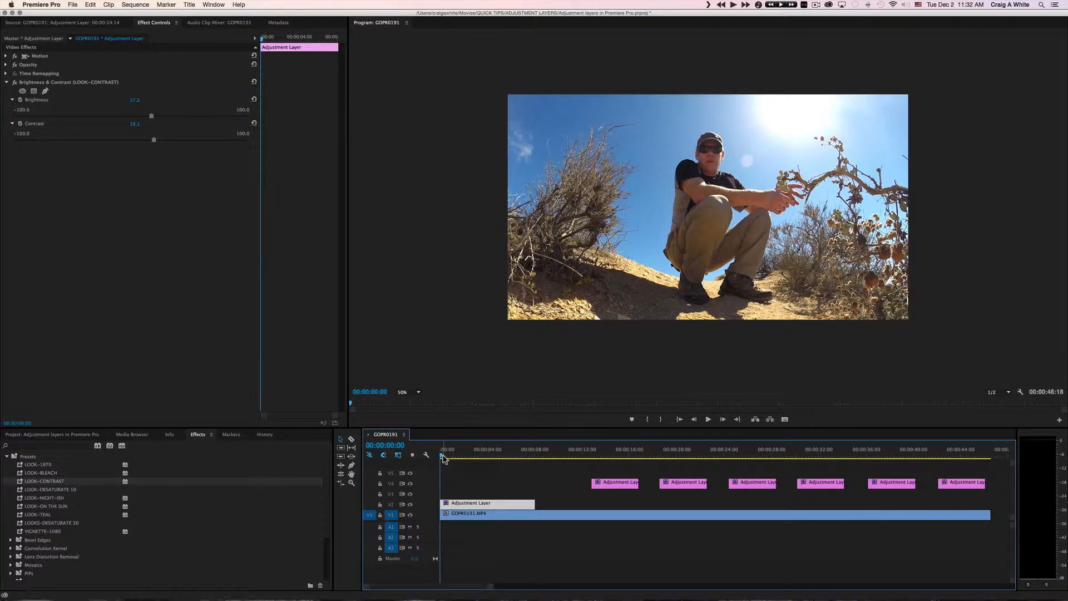
- Scrub through the sequence to compare the adjustment layer looks, and examine the effects on the first adjustment layer on V4
drag(443, 455, 588, 467)
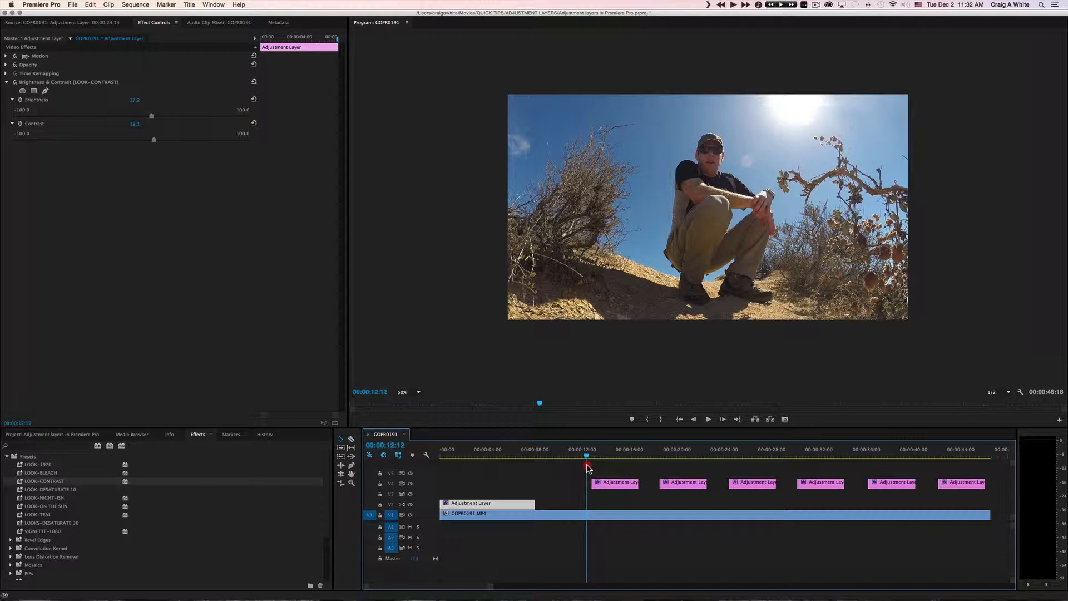
drag(589, 468, 606, 468)
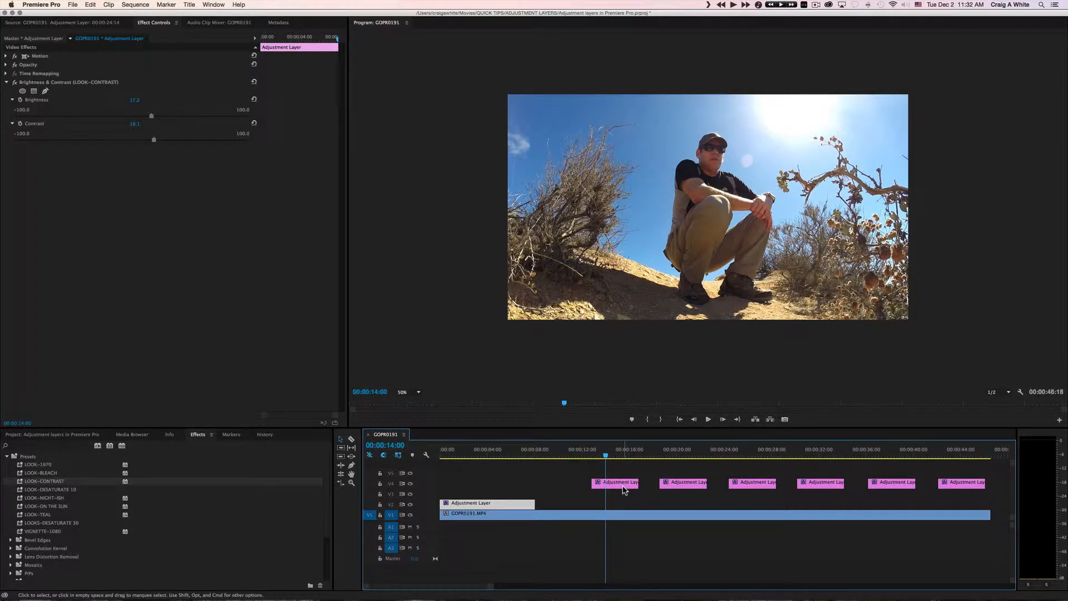
click(621, 486)
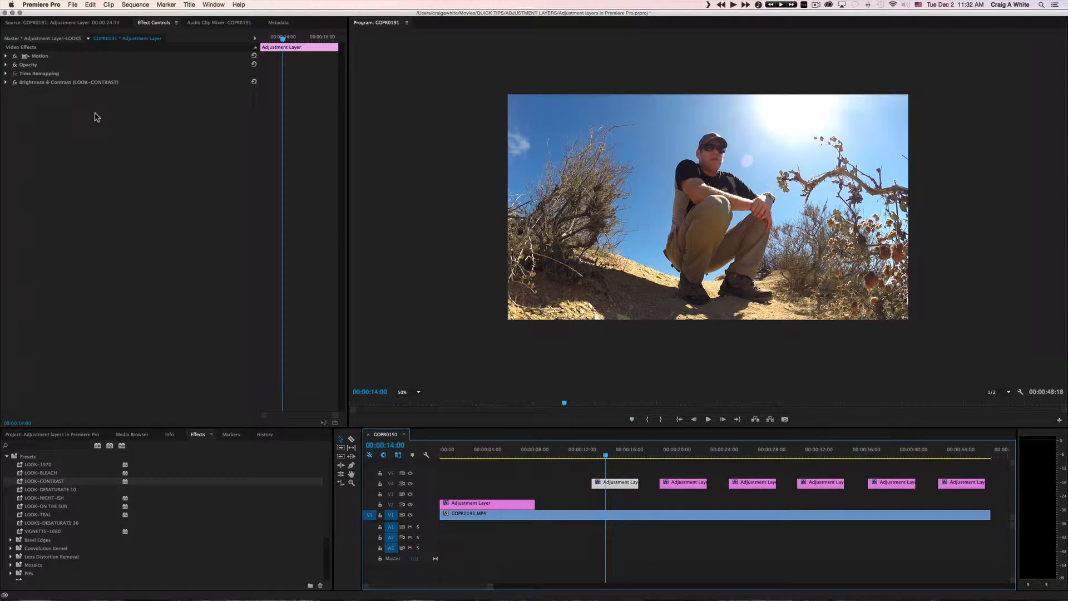
click(65, 86)
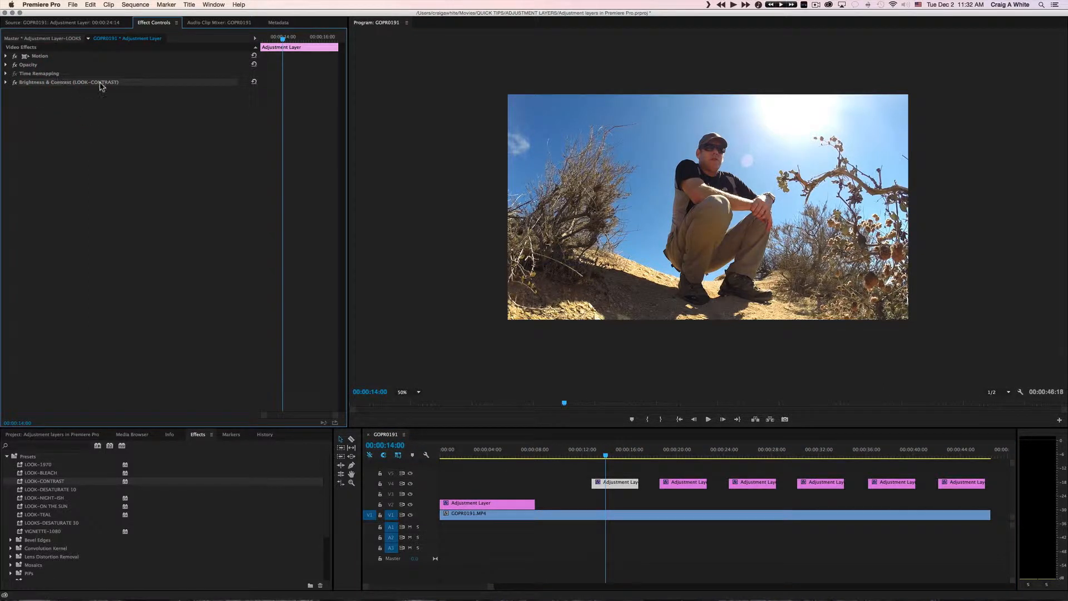
click(600, 457)
drag(601, 458, 826, 509)
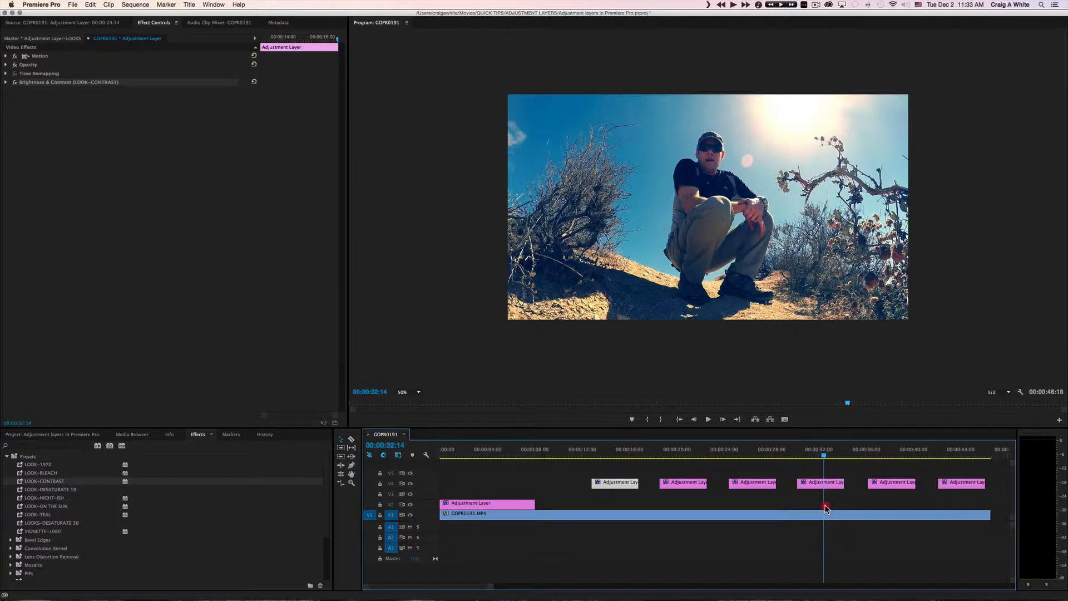
drag(826, 508, 564, 485)
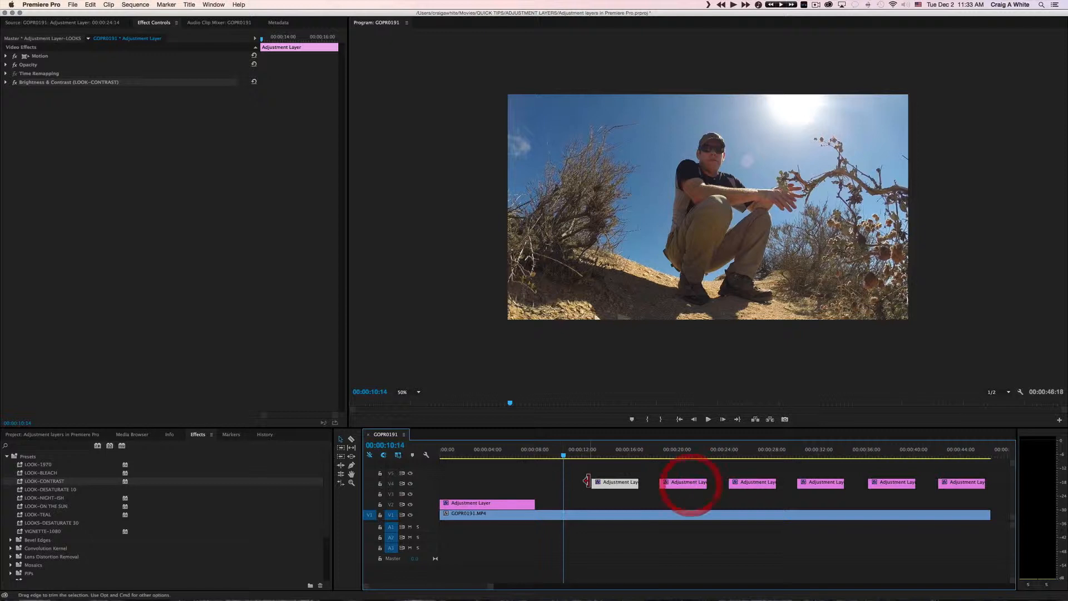
- Delete the adjustment layer clip on track V2 and preview the ungraded footage near six seconds
click(516, 504)
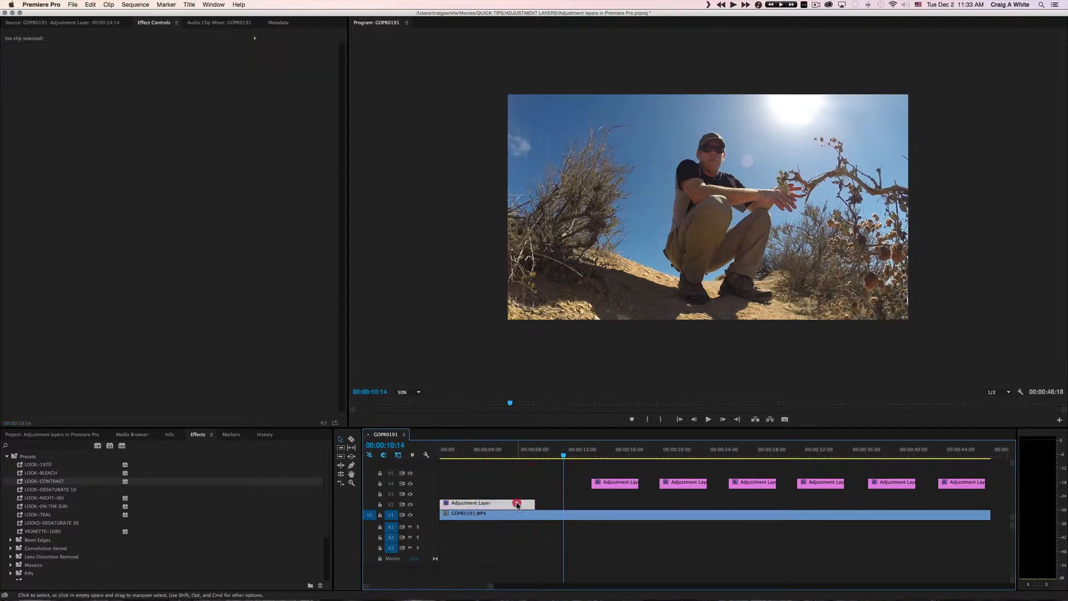
key(BackSpace)
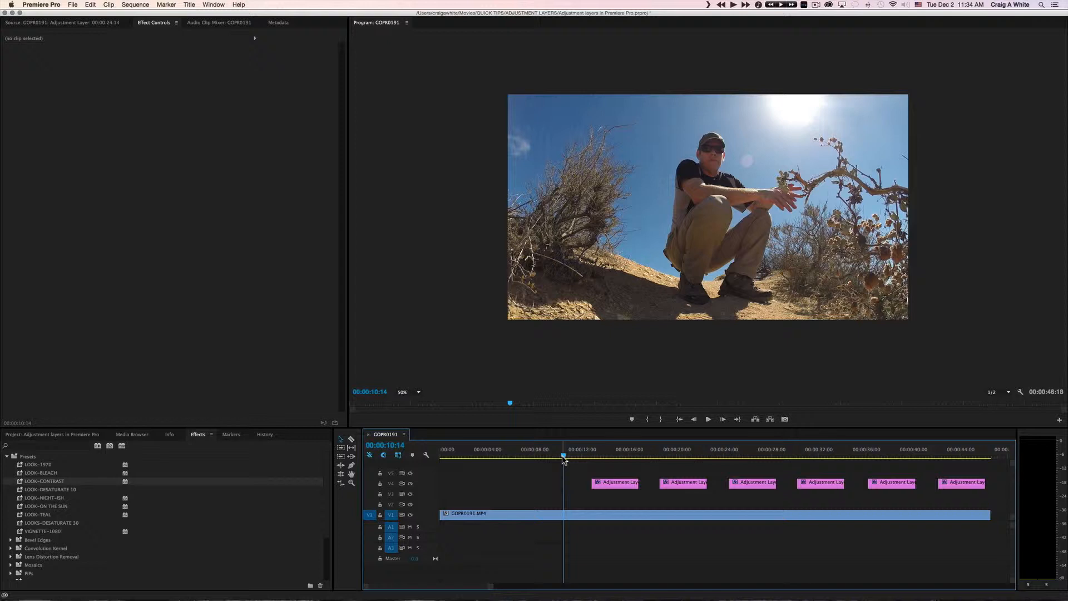
drag(563, 458, 510, 458)
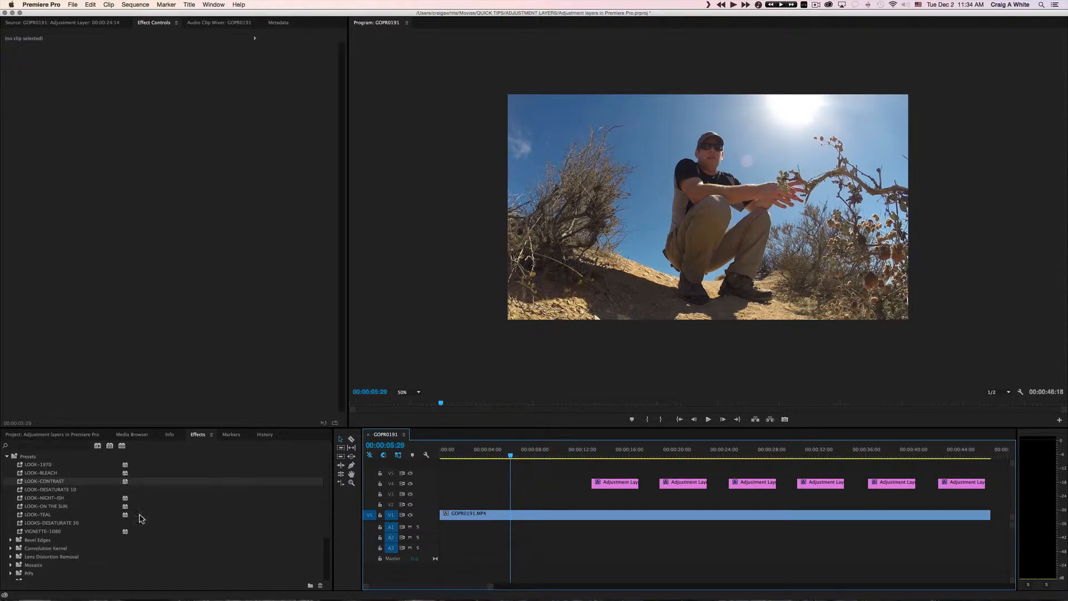
- Delete the source item named Adjustment Layer from the project, keeping Adjustment Layer-LOOKS
click(53, 435)
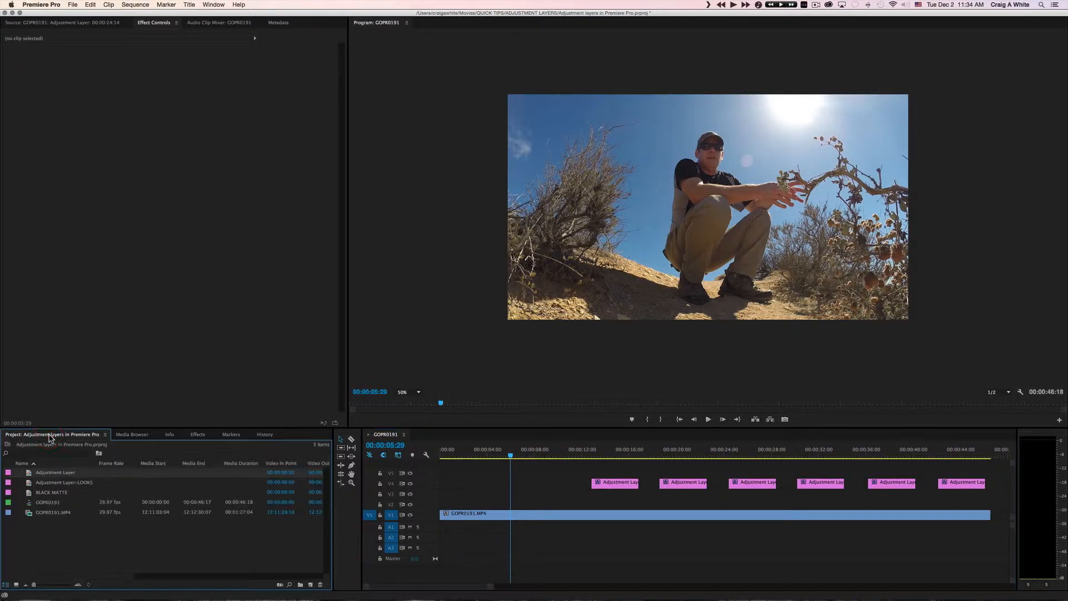
click(55, 474)
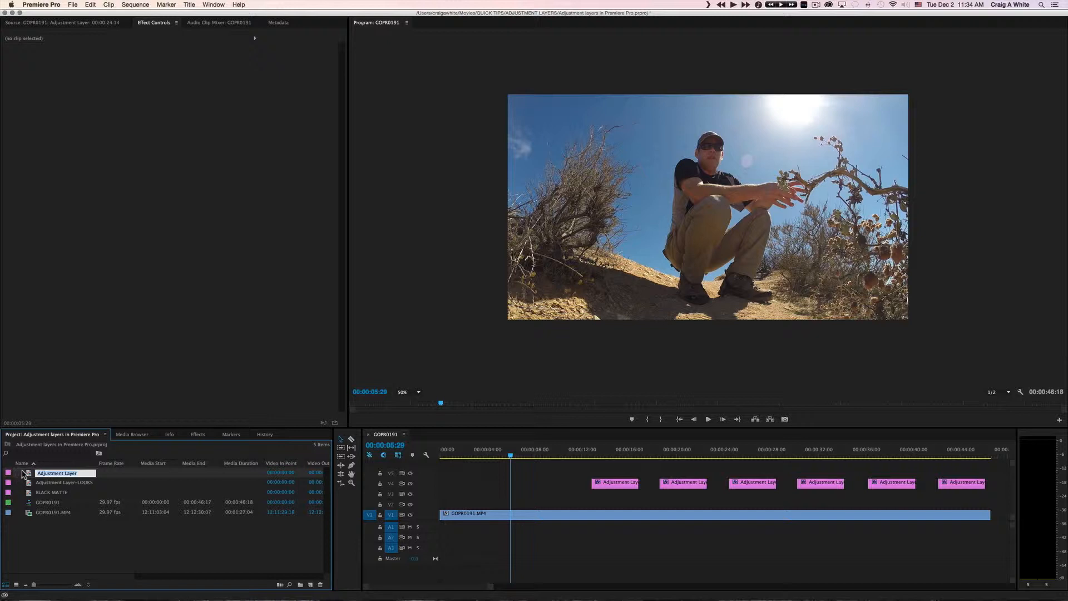
click(27, 474)
key(BackSpace)
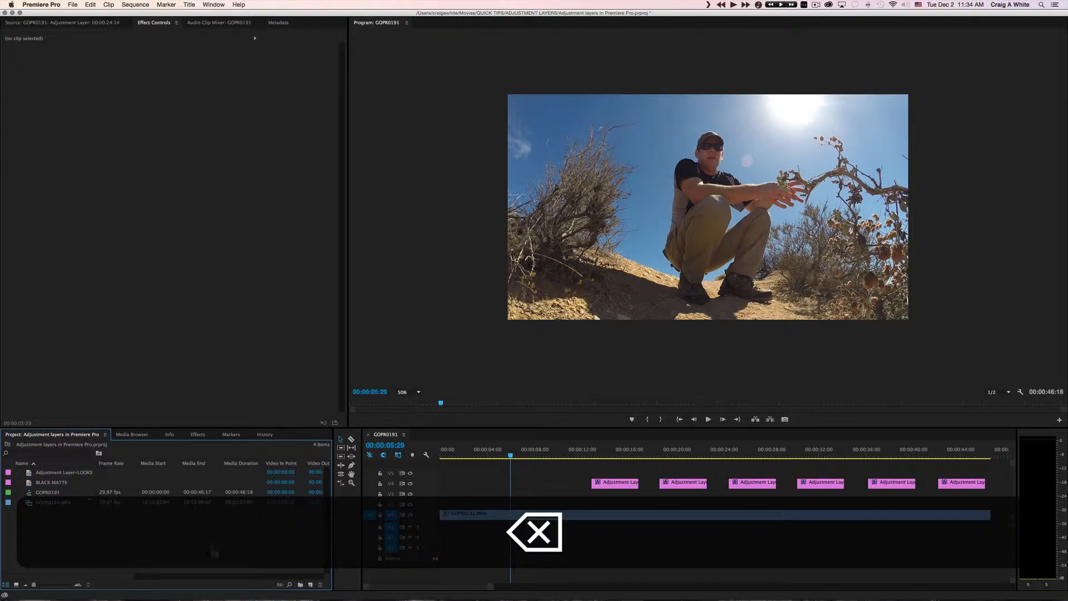
- Create a new 1920 x 1080 adjustment layer at 29.97 fps non-drop-frame with square pixels
click(310, 586)
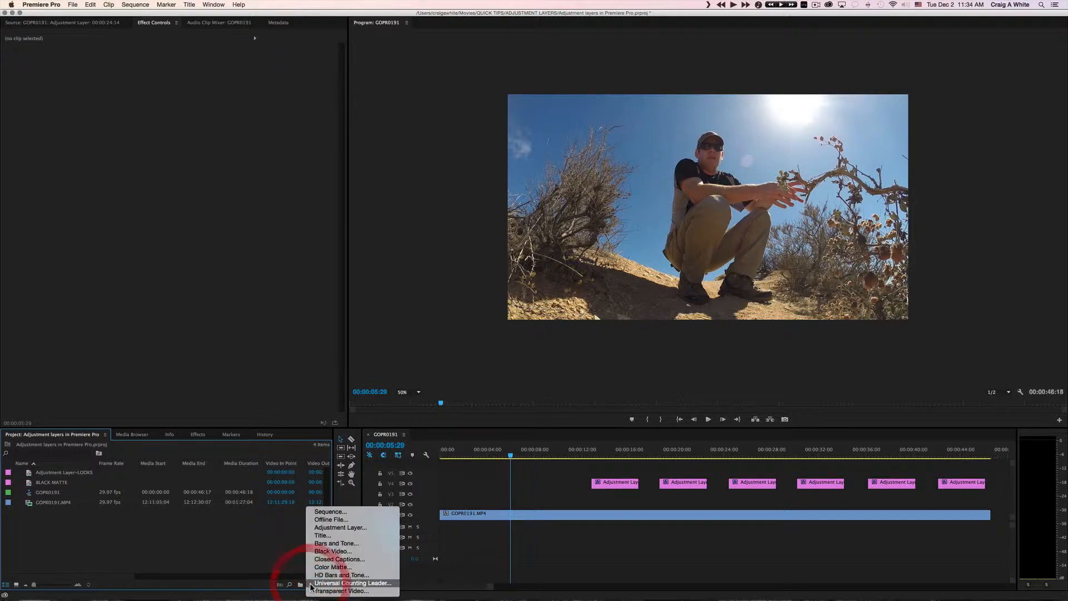
click(333, 528)
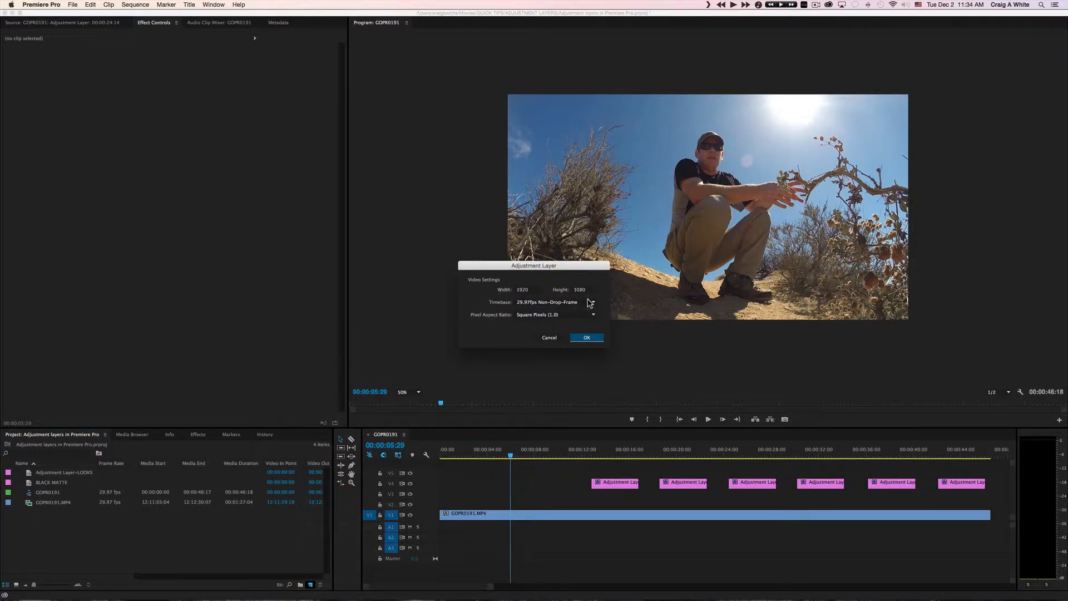
click(588, 338)
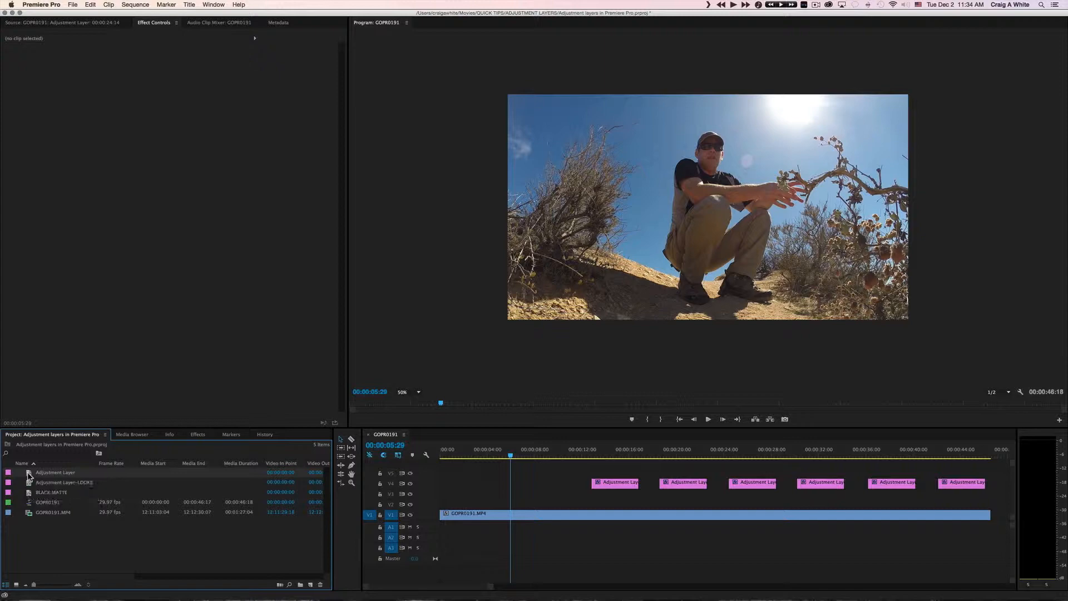
- Place the new adjustment layer on V2 above GOPR0191.MP4, covering about the first 12 seconds of the sequence
drag(29, 476, 587, 504)
click(468, 516)
click(459, 506)
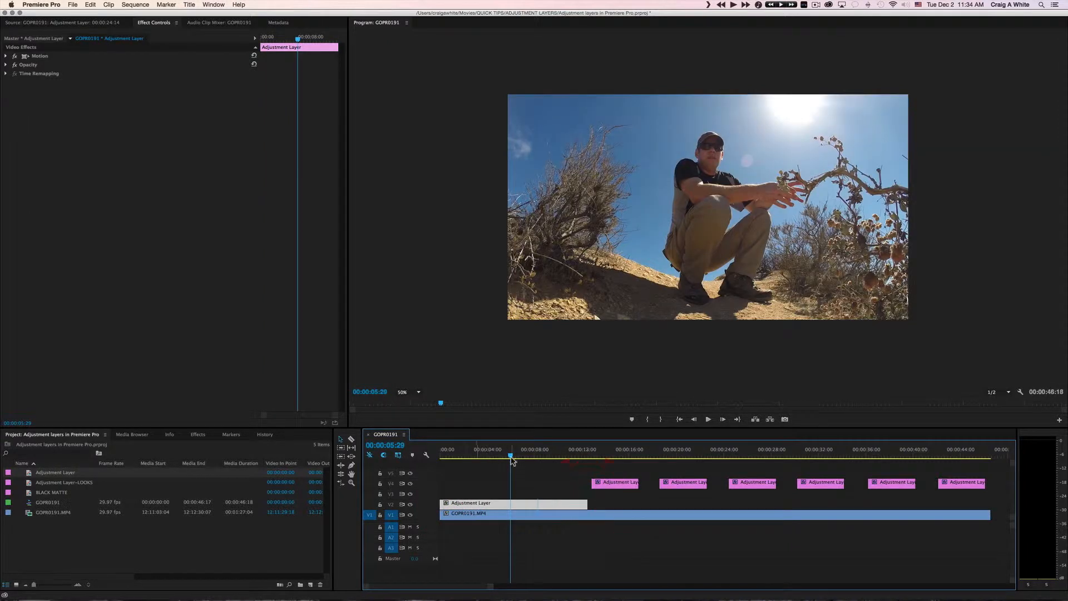
mouse_move(510, 456)
mouse_down()
mouse_move(467, 458)
mouse_move(490, 460)
mouse_up()
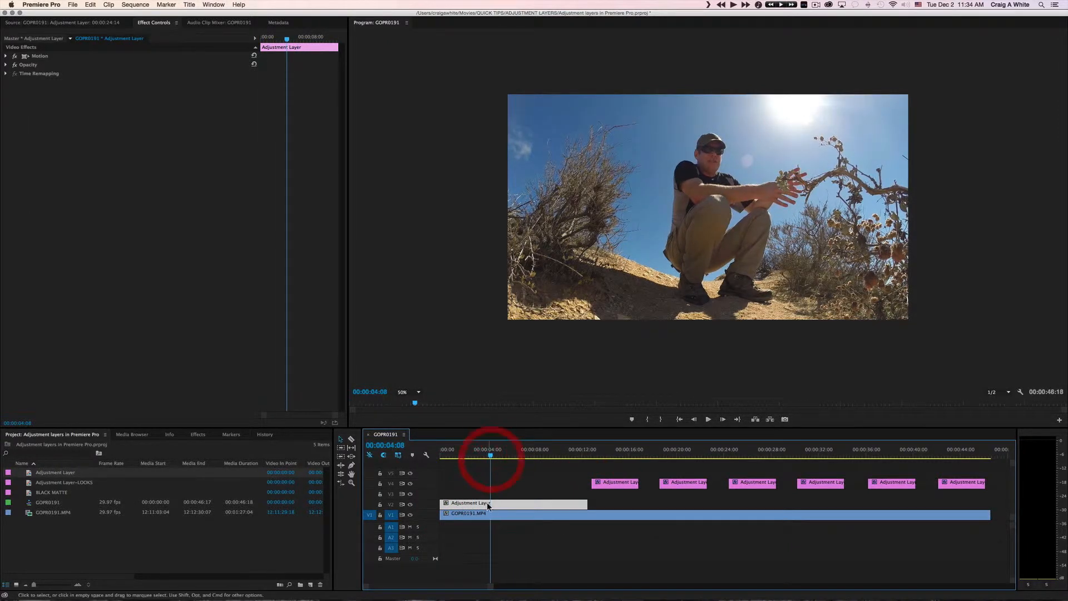
- Apply the LOOK-CONTRAST preset to the adjustment layer on V2
click(485, 504)
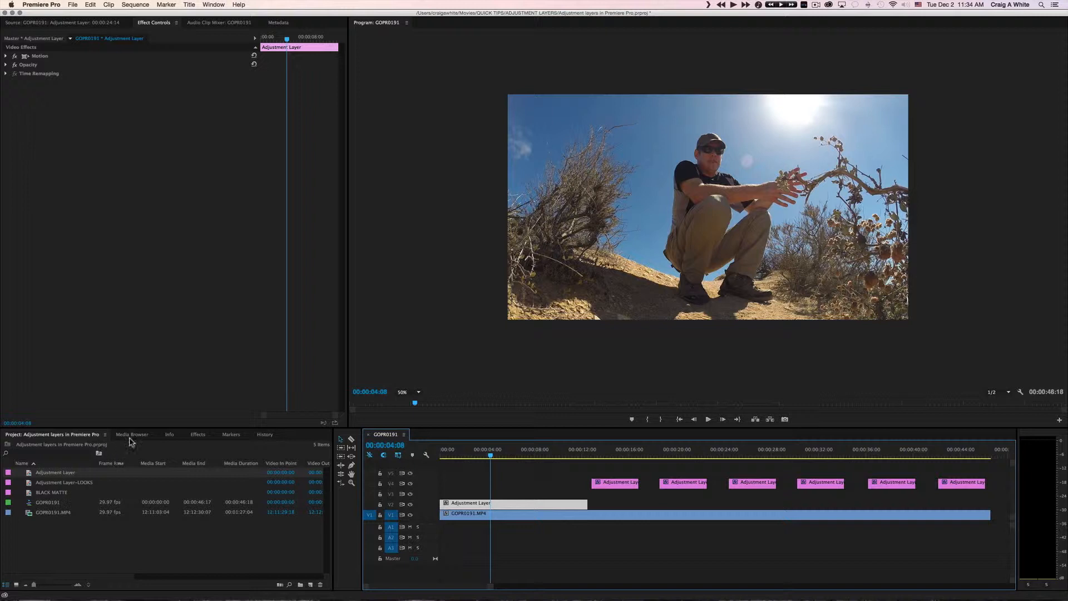
click(204, 439)
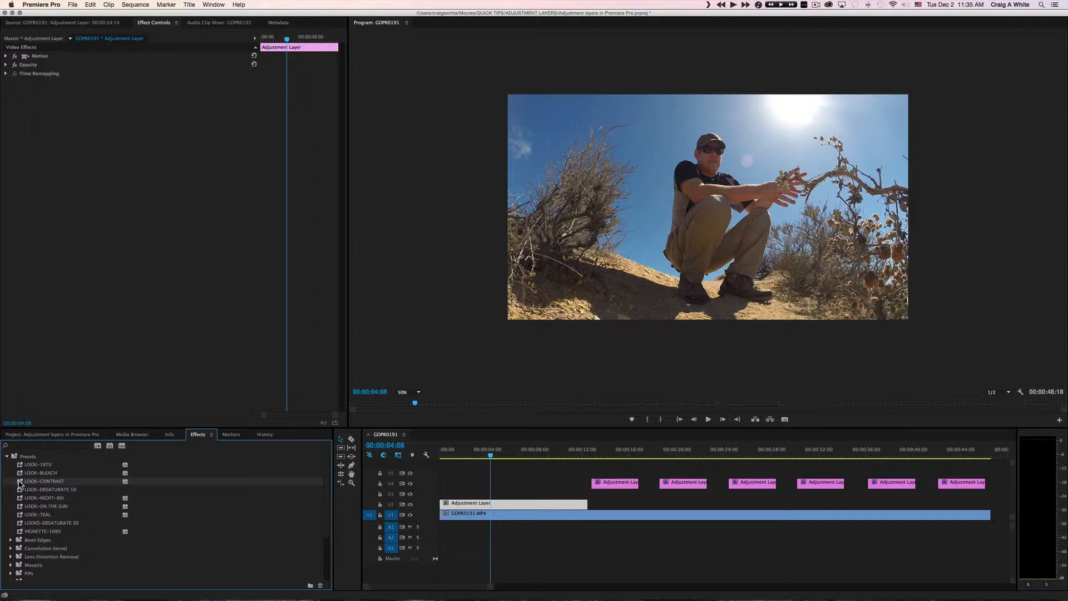
drag(20, 483, 76, 323)
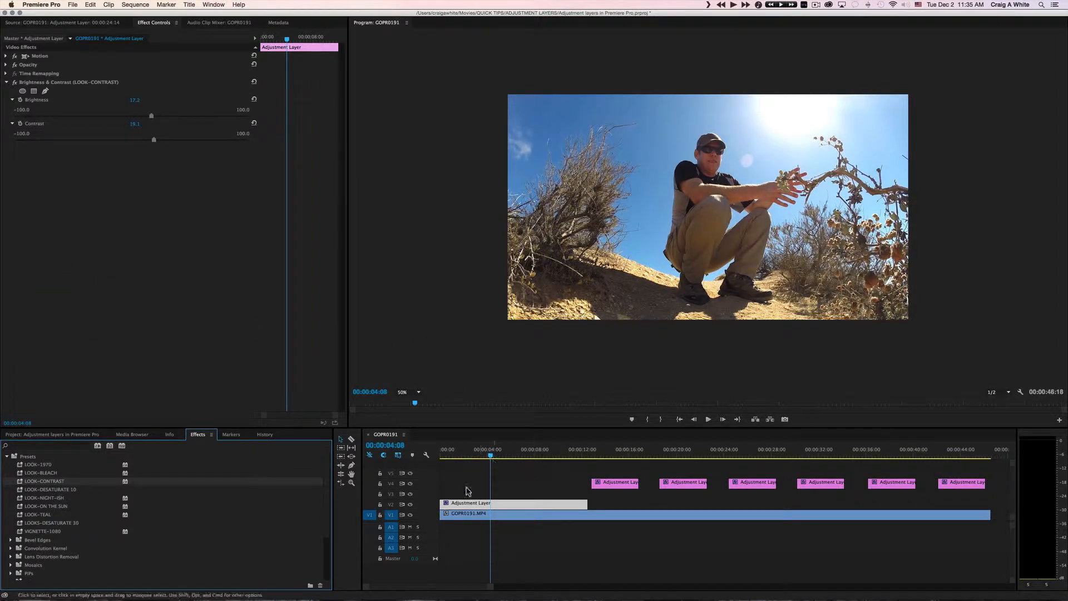
- Trim the V2 adjustment layer's start to about two seconds into the sequence and collapse its Brightness & Contrast settings
drag(444, 503, 467, 504)
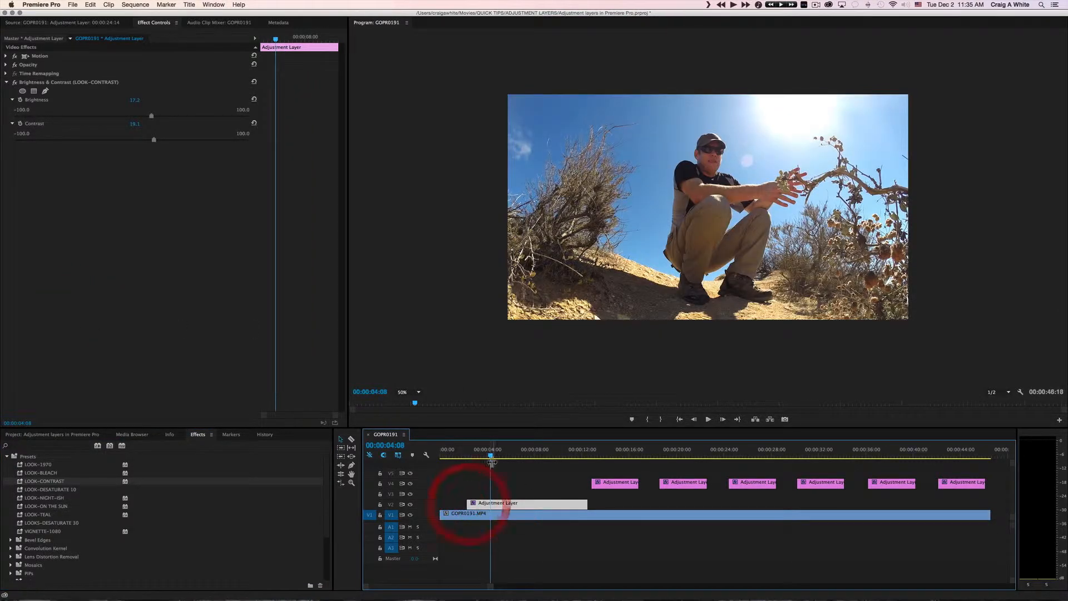
mouse_move(489, 455)
mouse_down()
mouse_move(452, 457)
mouse_move(488, 458)
mouse_up()
click(508, 504)
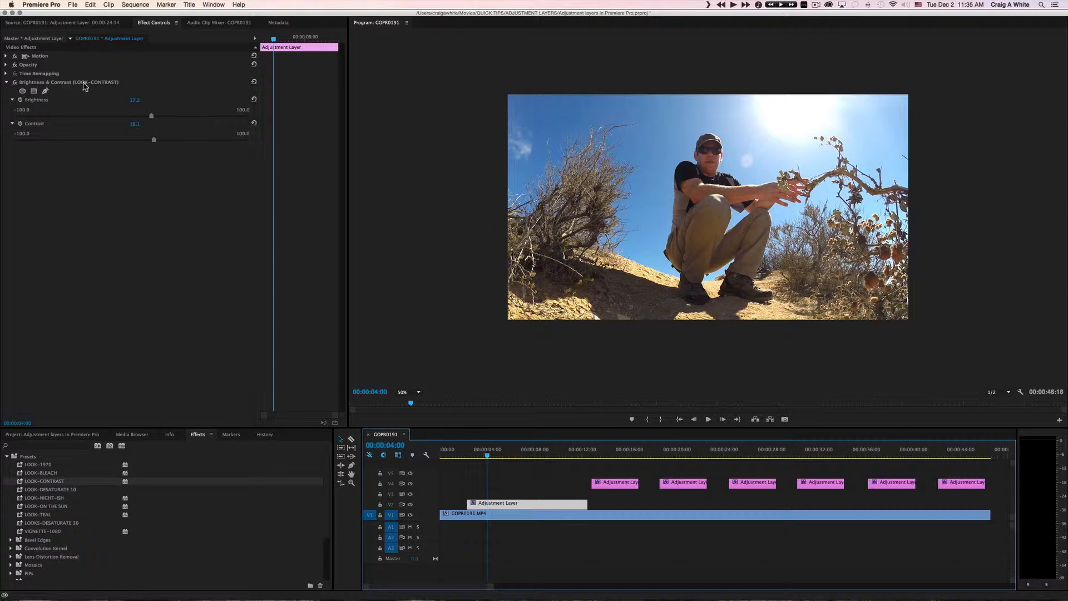
click(6, 82)
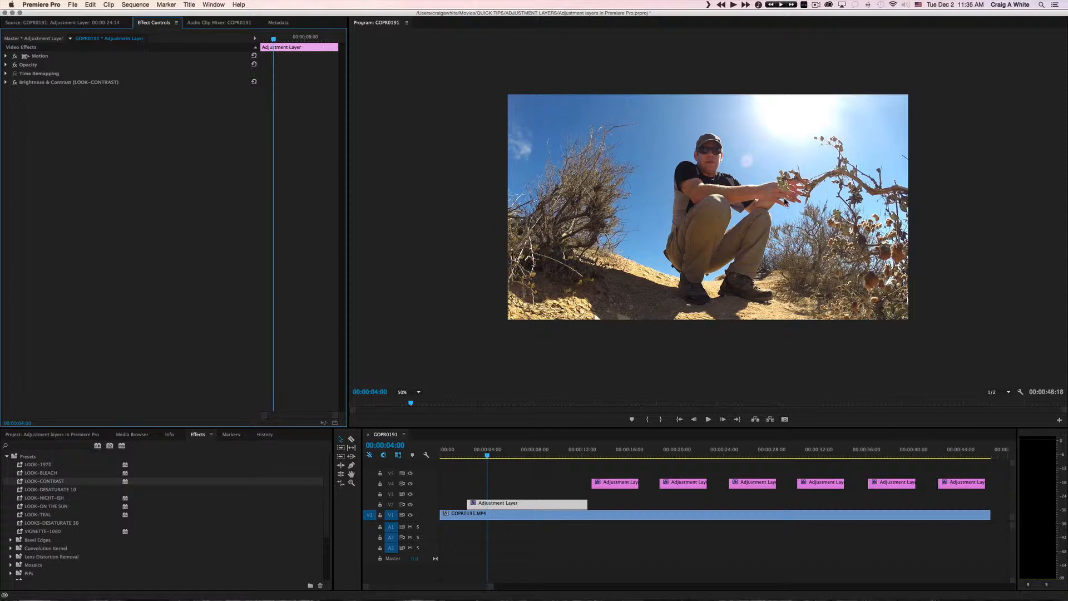
- Add the LOOK-DESATURATE 10 preset to the V2 adjustment layer, preview the footage, and collapse the added effect's settings
click(488, 457)
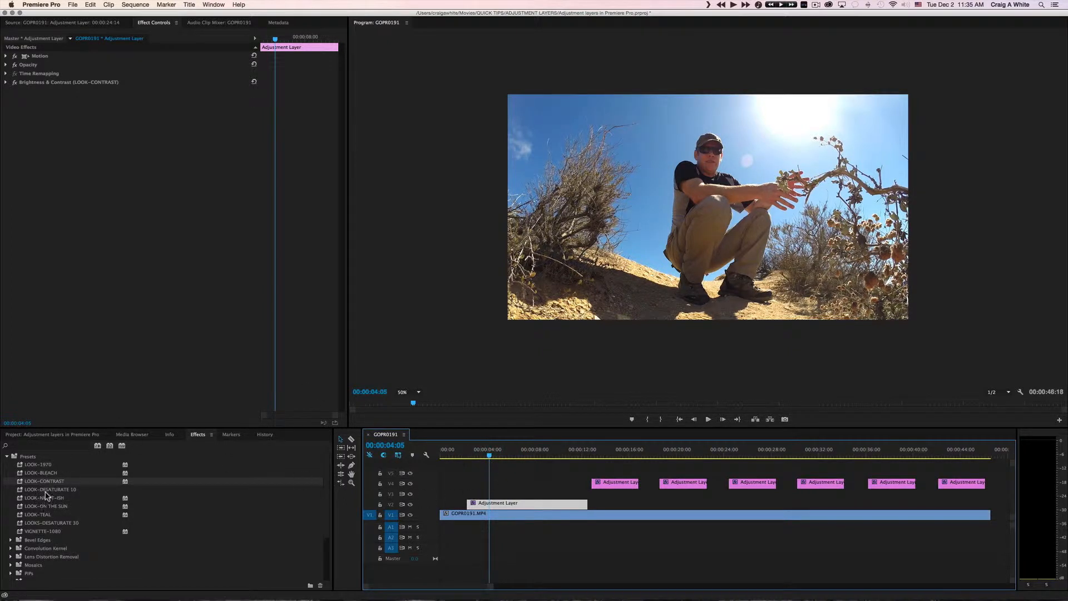
drag(23, 491, 71, 306)
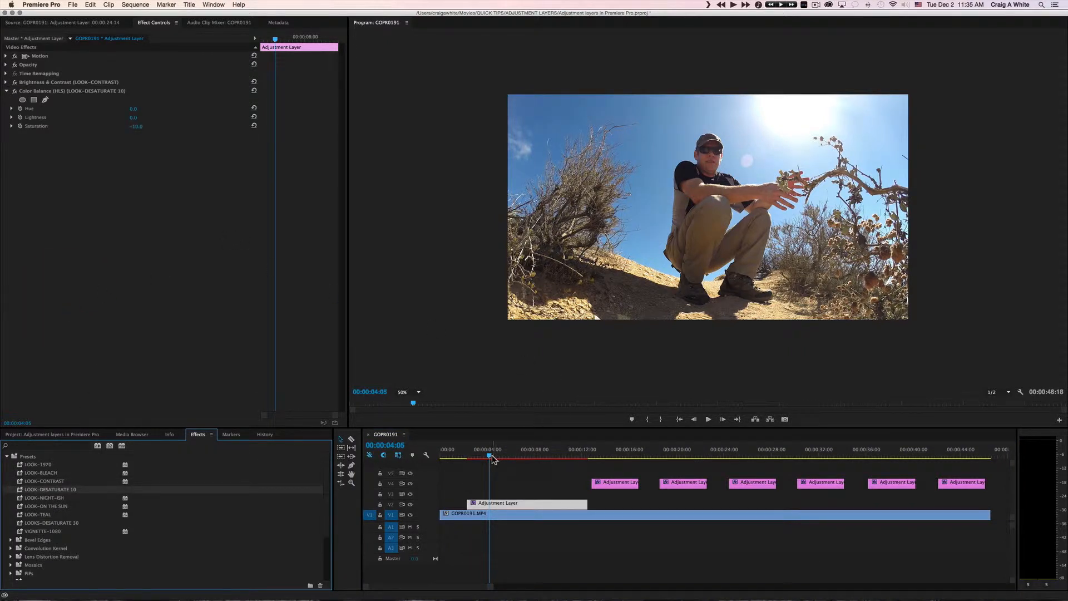
mouse_move(491, 458)
mouse_down()
mouse_move(456, 458)
mouse_move(485, 459)
mouse_up()
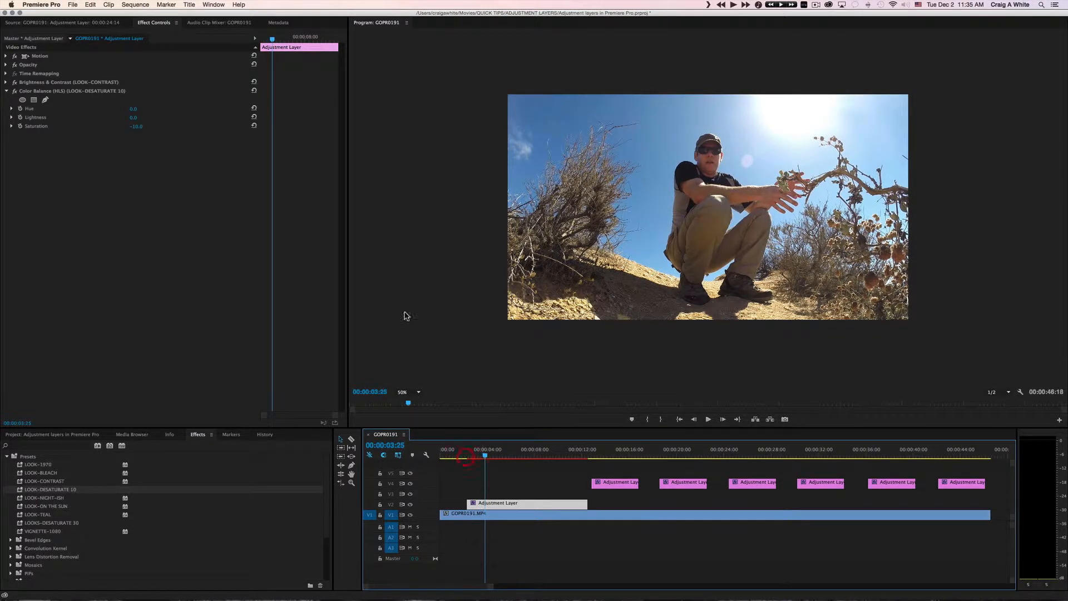
click(6, 91)
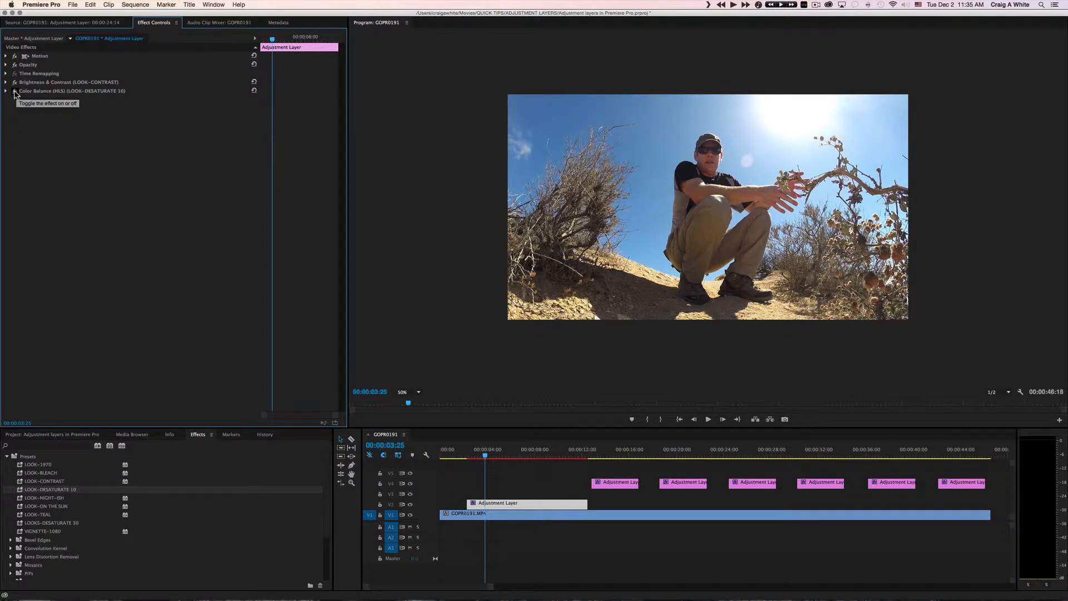
- Toggle the LOOK-DESATURATE 10 Color Balance (HLS) effect off and on repeatedly to compare the image with and without it
click(15, 92)
click(15, 92)
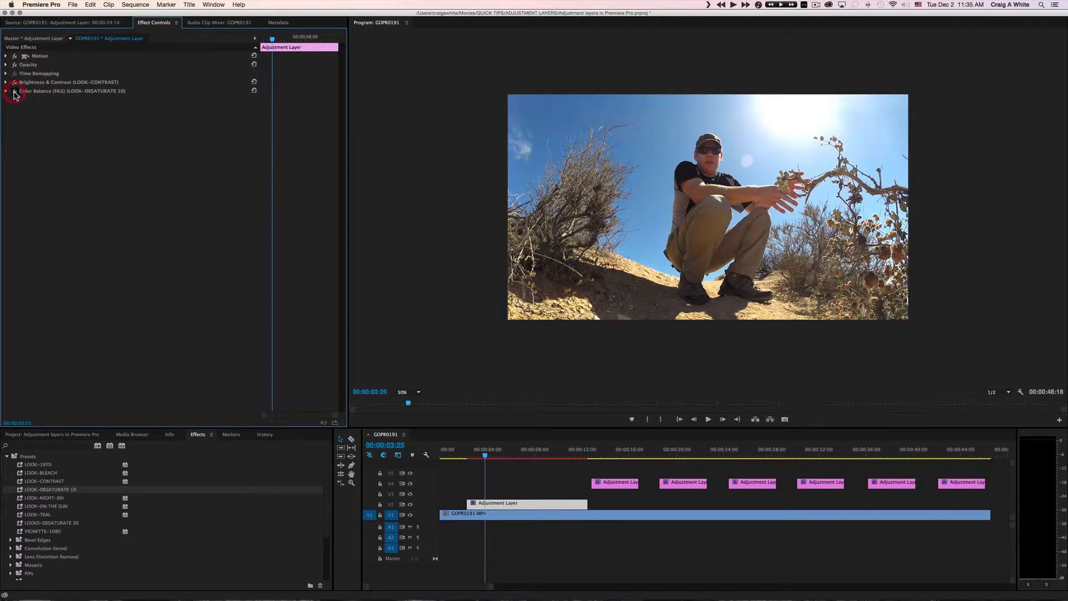
click(15, 91)
click(14, 91)
click(15, 91)
click(15, 91)
click(14, 91)
click(14, 92)
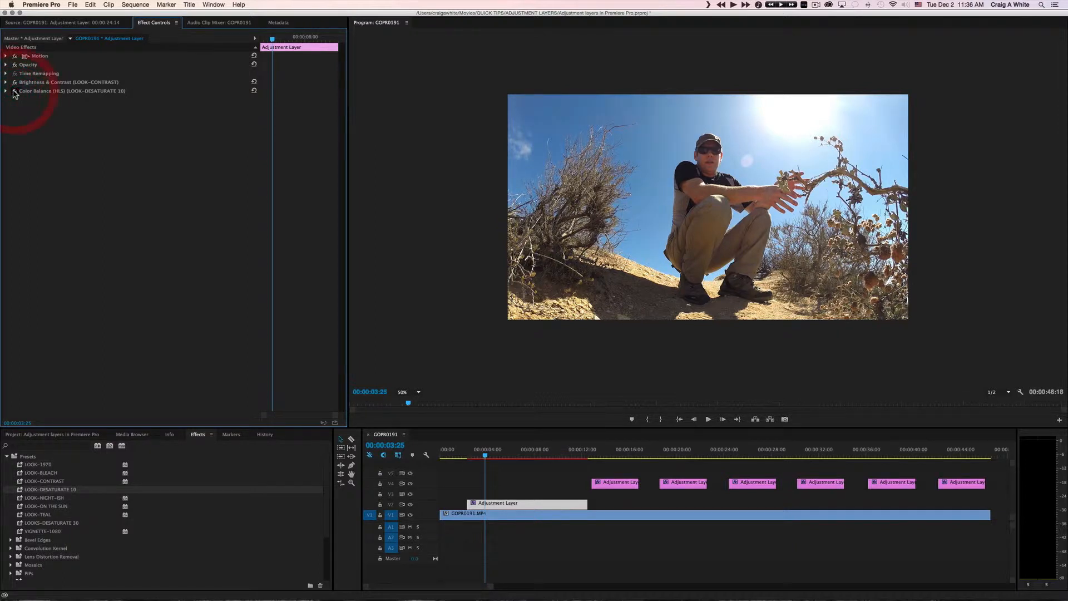
- Delete the LOOK-DESATURATE 10 Color Balance (HLS) effect from the adjustment layer
click(31, 91)
key(BackSpace)
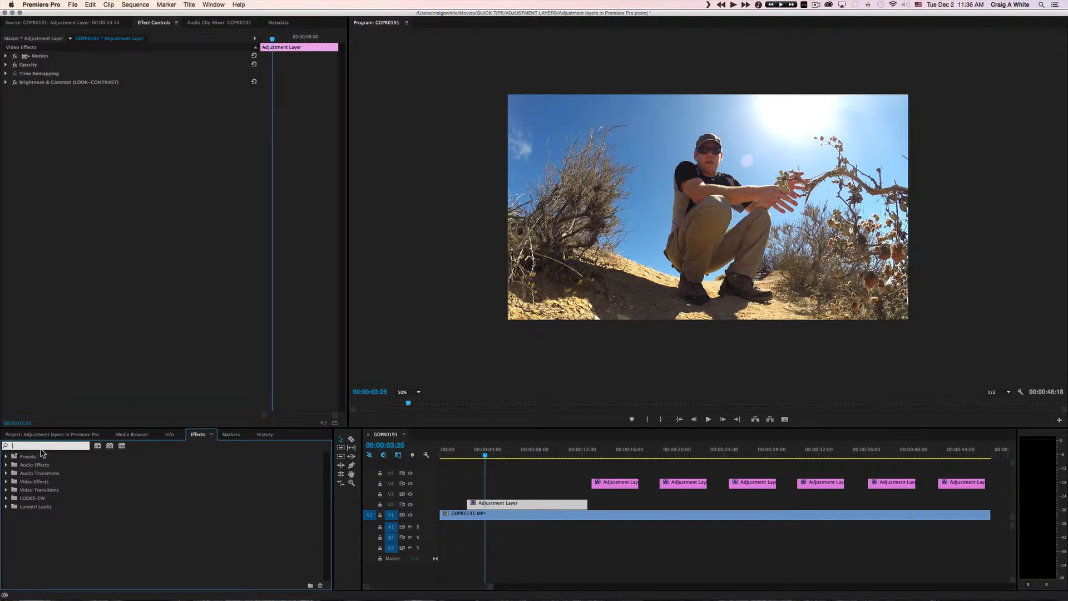
- Find the Color Balance (HLS) effect by searching for "hls", add it to the adjustment layer, and set its saturation to -2.0
text(hls)
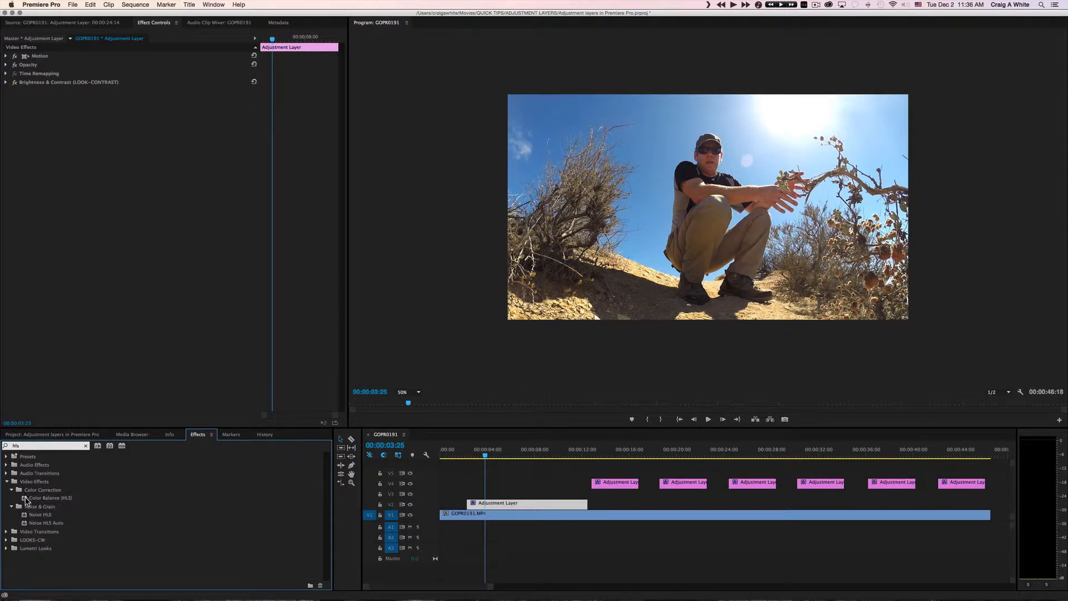
mouse_move(24, 501)
mouse_down()
mouse_move(71, 228)
mouse_move(70, 265)
mouse_up()
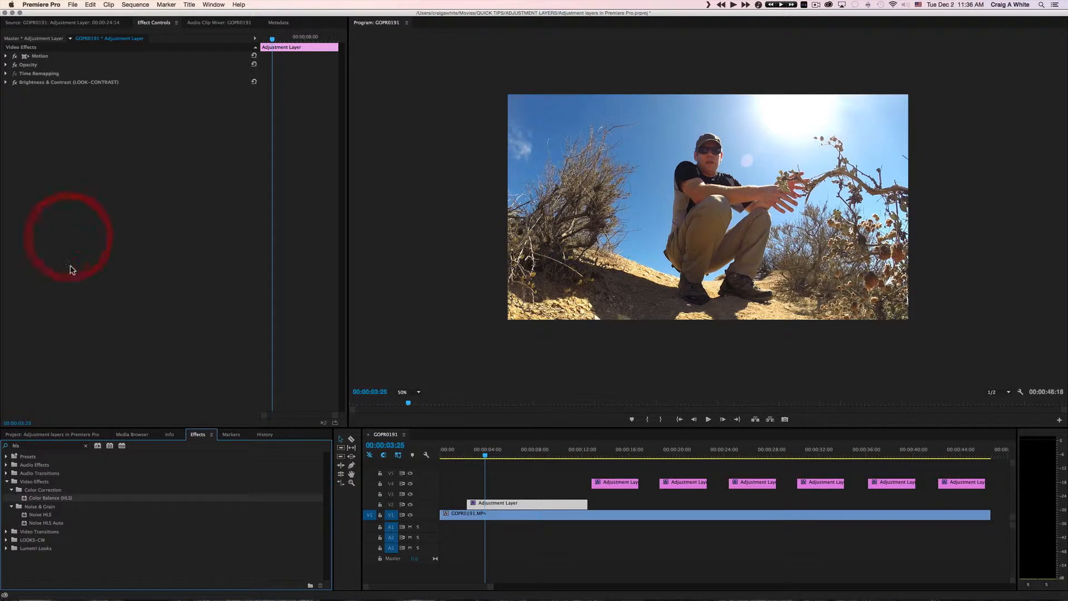
drag(24, 501, 86, 243)
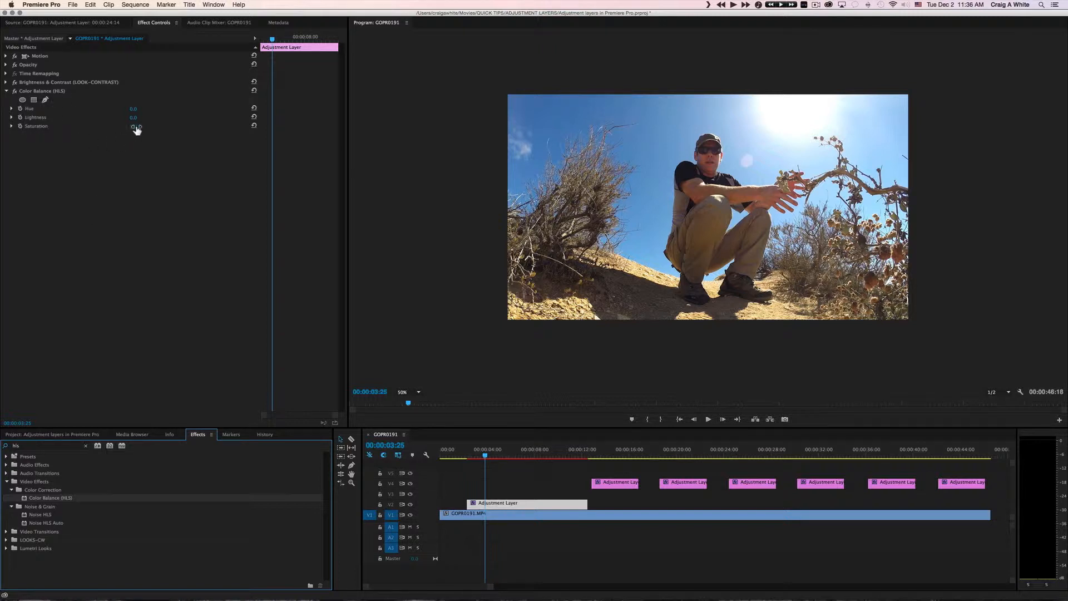
drag(137, 130, 69, 126)
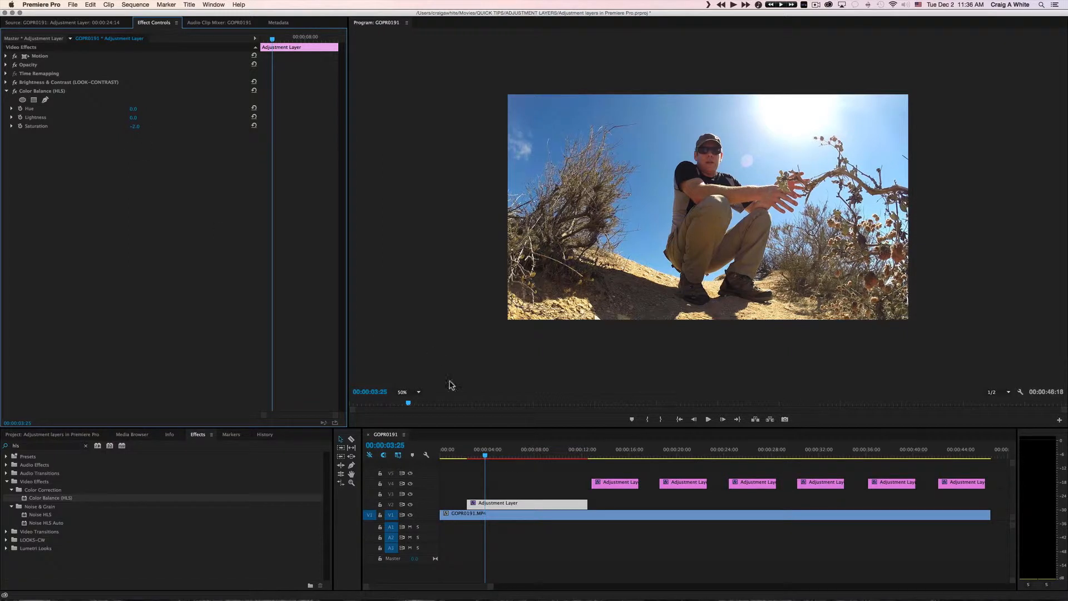
mouse_move(486, 455)
mouse_down()
mouse_move(460, 457)
mouse_move(484, 455)
mouse_up()
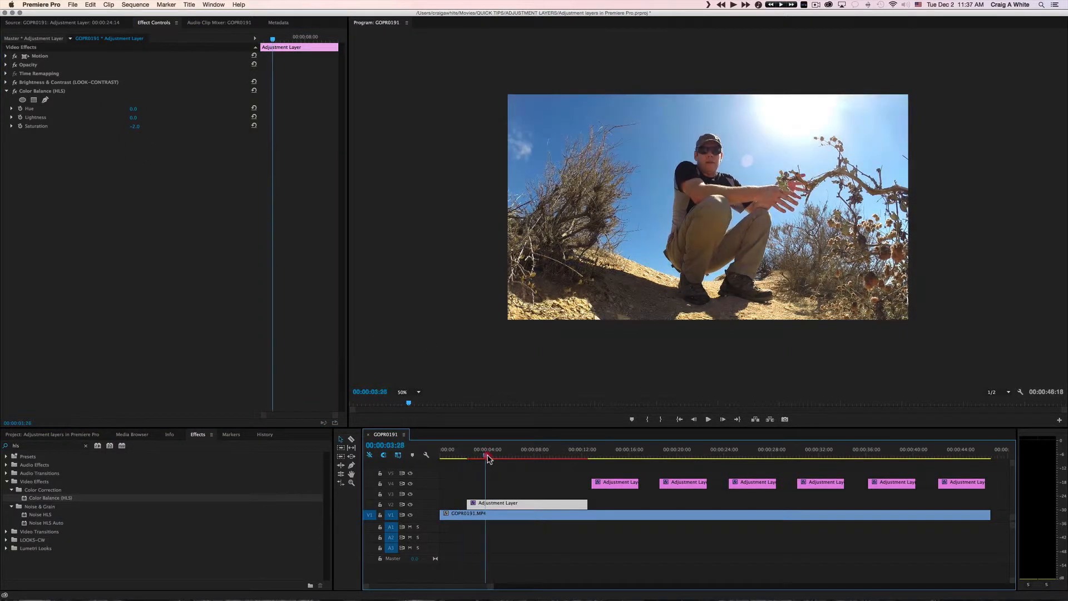
- Clear the effects search and examine the Video Effects categories, including the effects available under Color Correction
click(7, 91)
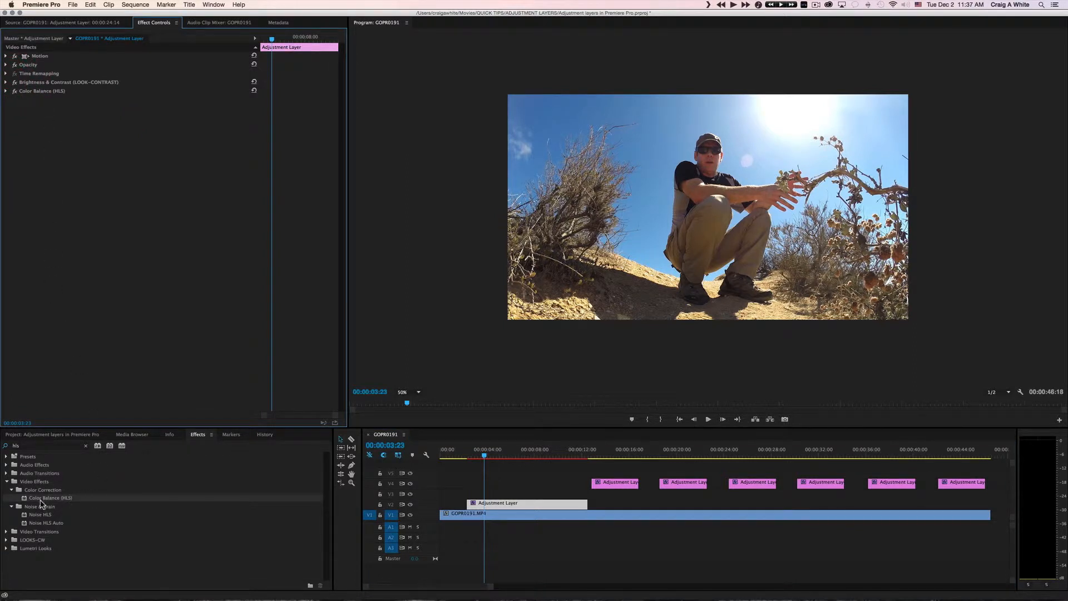
click(85, 448)
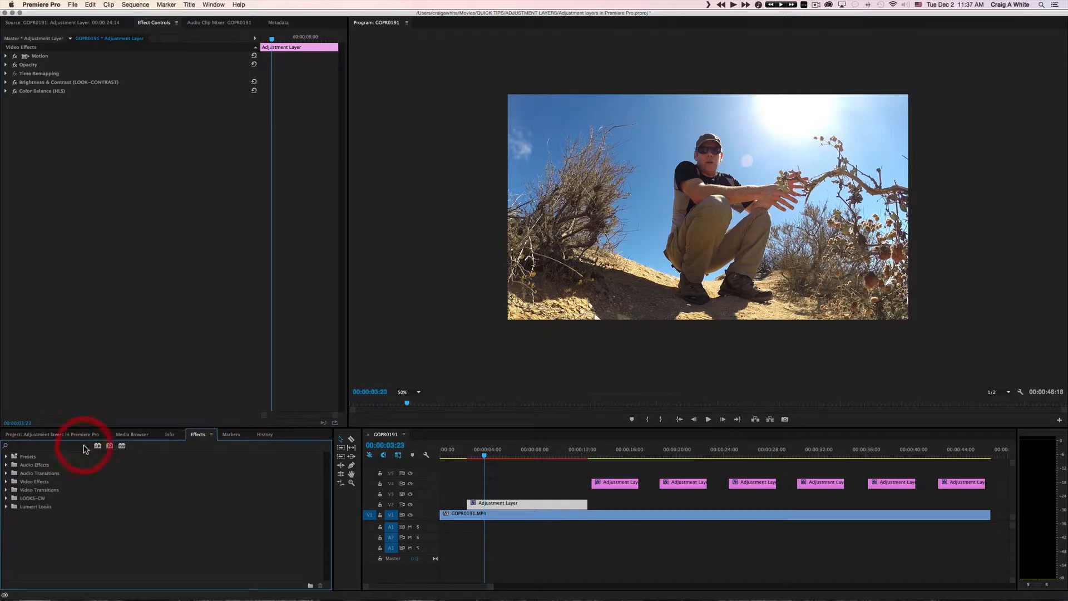
click(6, 482)
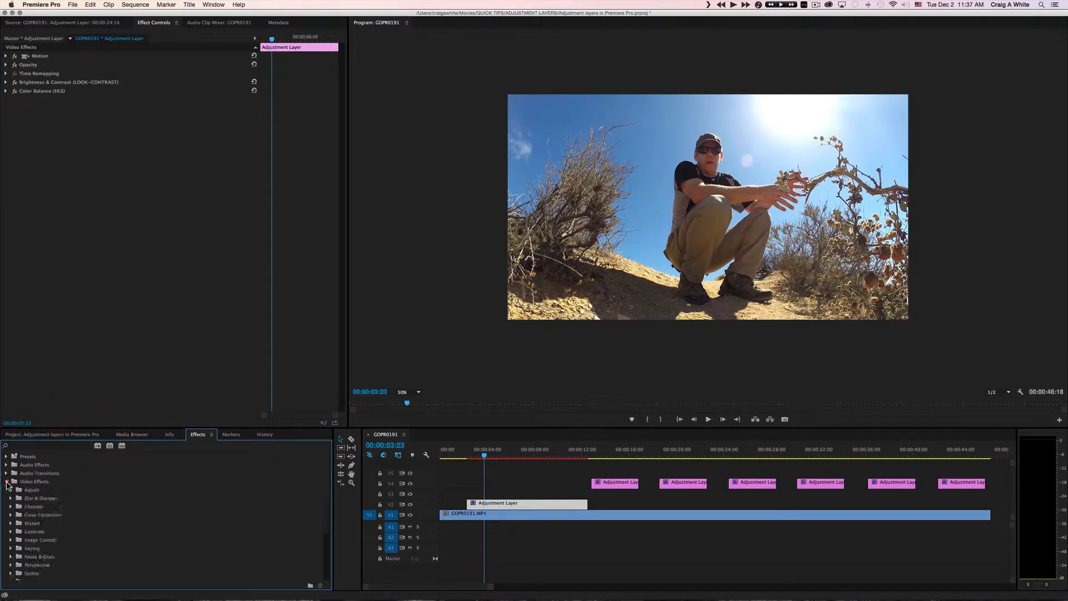
click(11, 515)
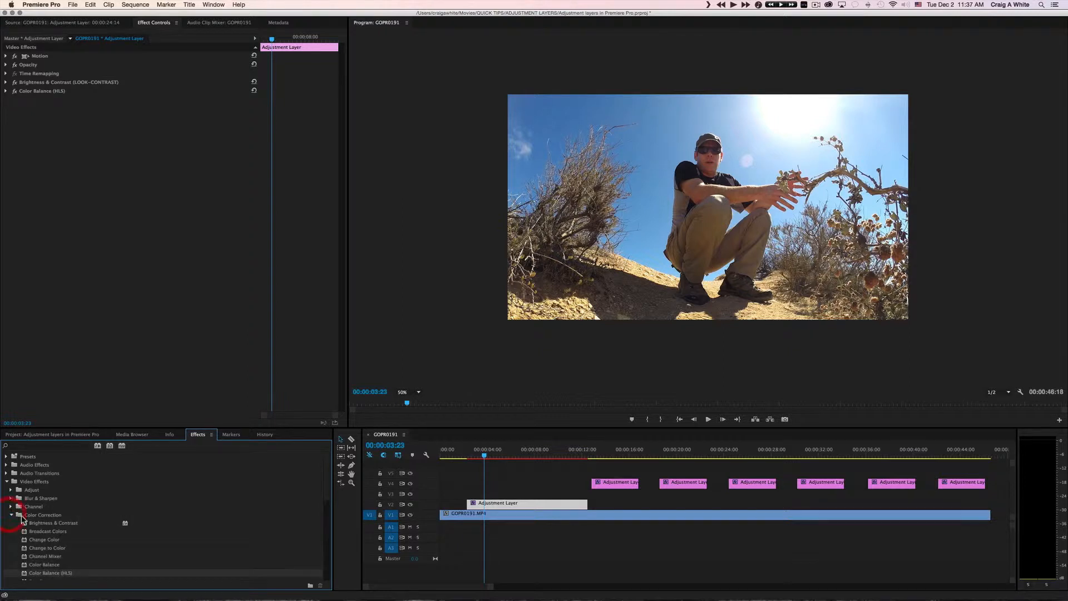
scroll(72, 537, down, 5)
scroll(75, 536, up, 4)
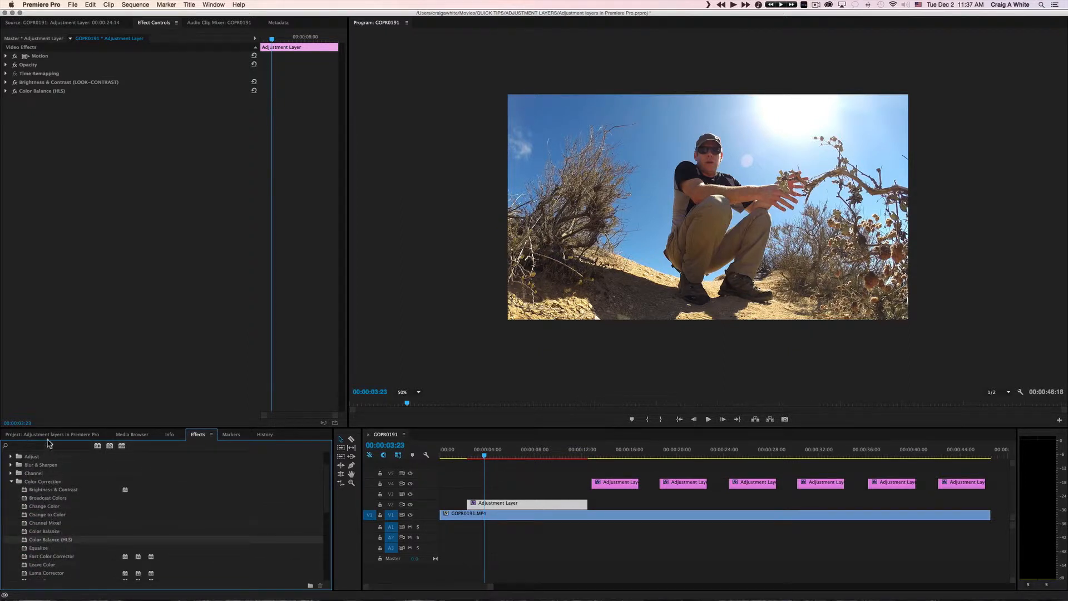
click(11, 482)
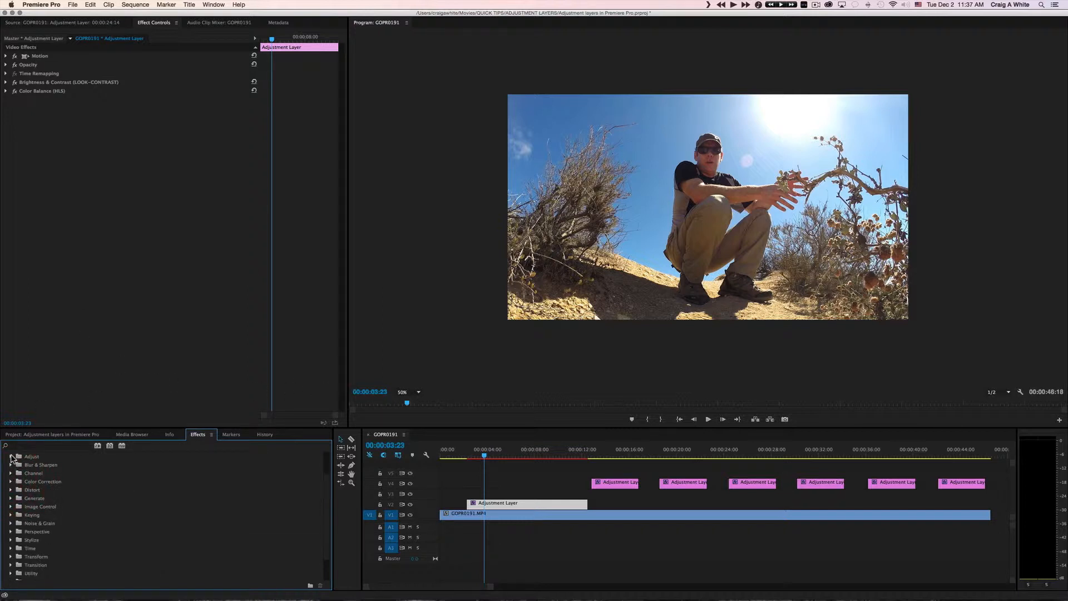
scroll(62, 482, up, 2)
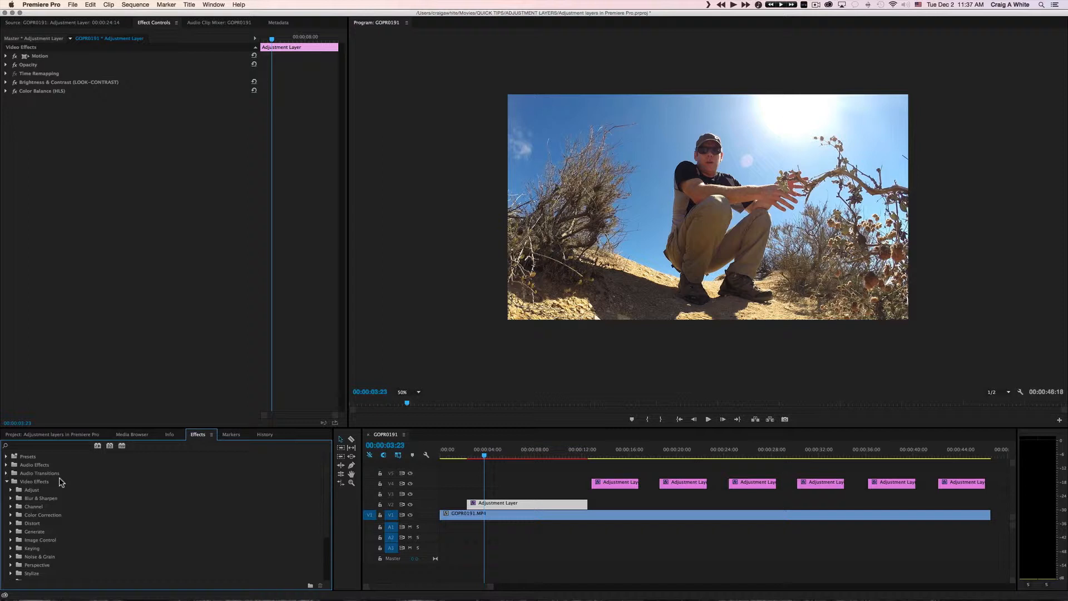
- Add the VIGNETTE-1080 preset to the V2 adjustment layer and create an elliptical mask on its Brightness & Contrast effect
click(7, 456)
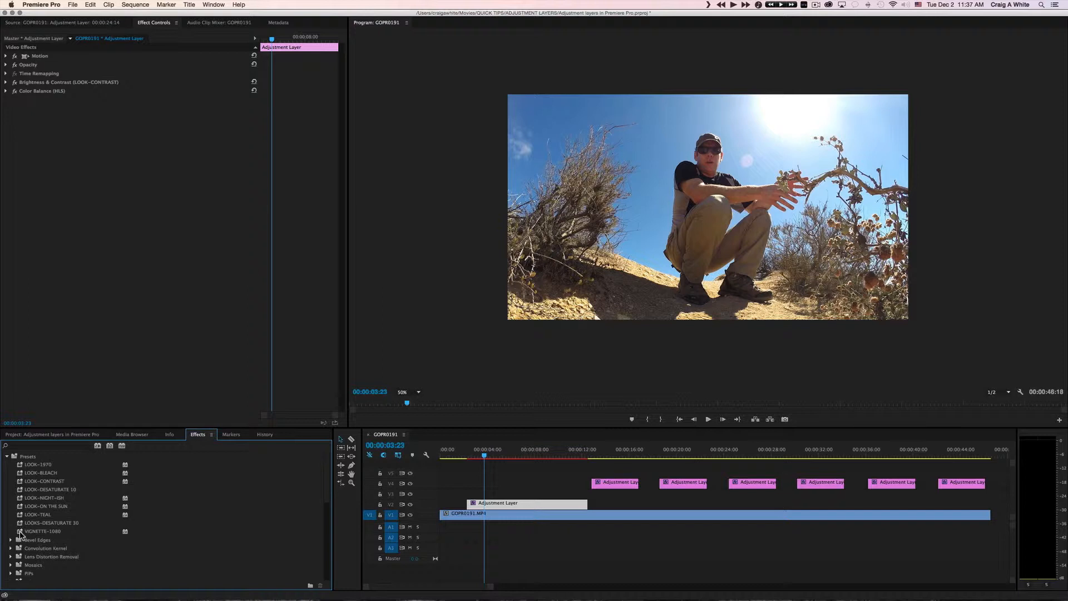
drag(20, 534, 66, 203)
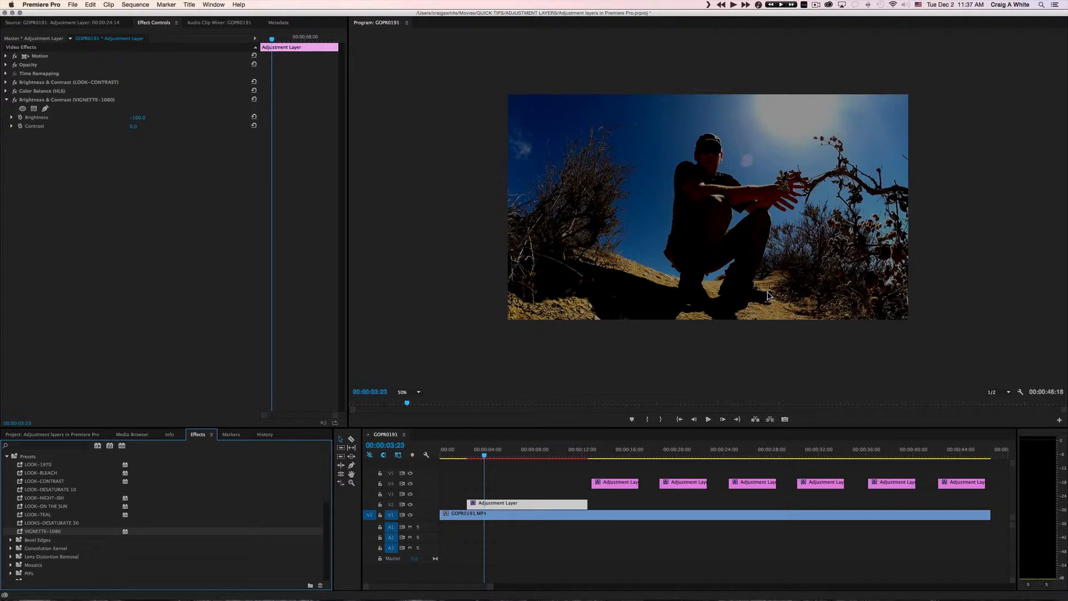
click(22, 109)
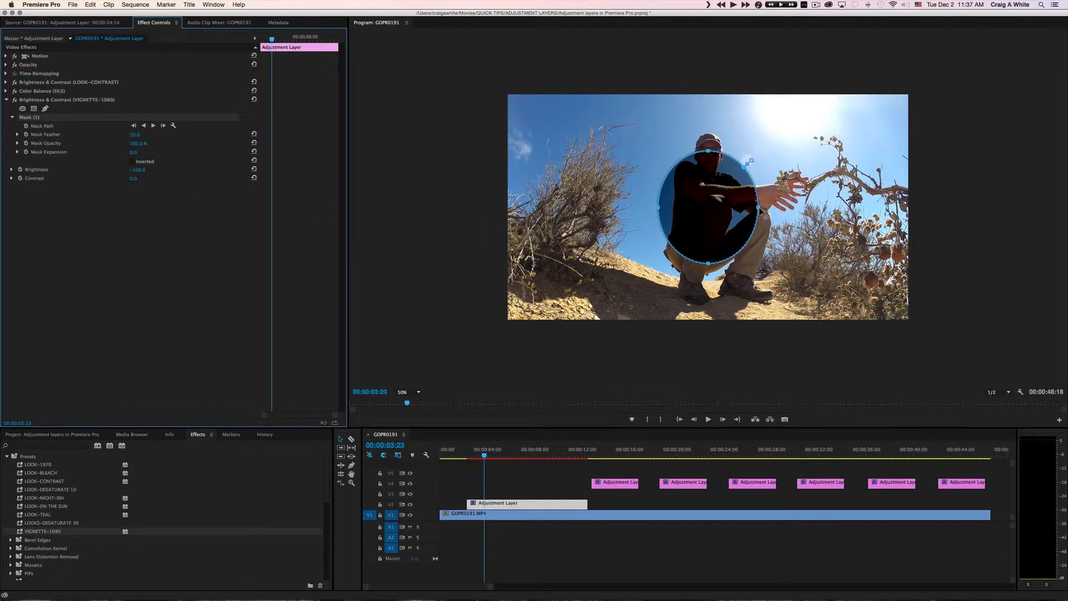
- Enlarge the elliptical vignette mask to span nearly the full frame width and extend beyond the frame's upper and lower edges
drag(758, 208, 842, 207)
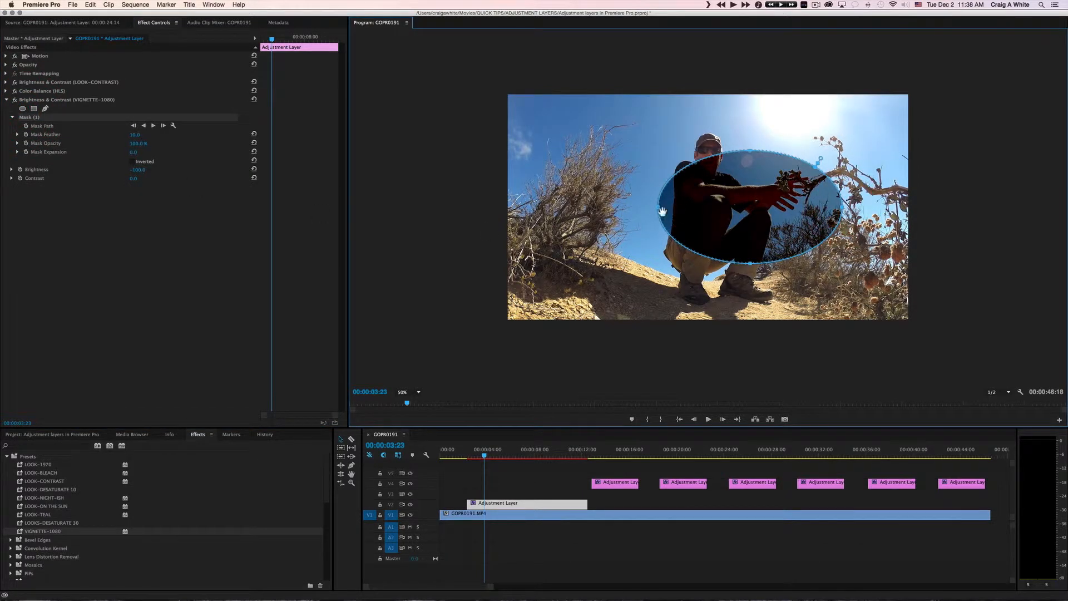
drag(658, 210, 510, 214)
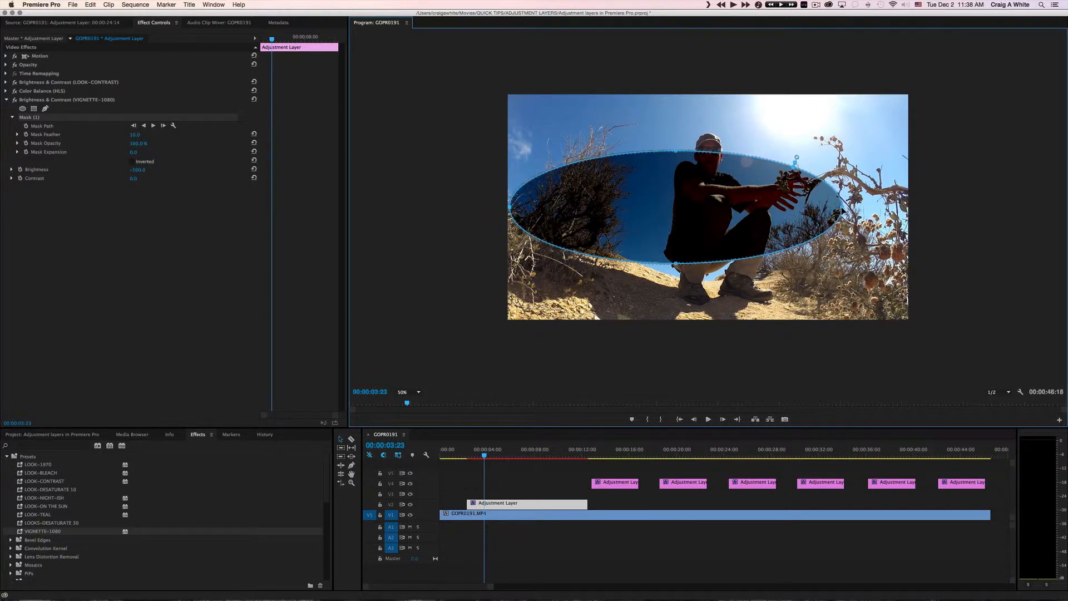
drag(844, 212, 899, 208)
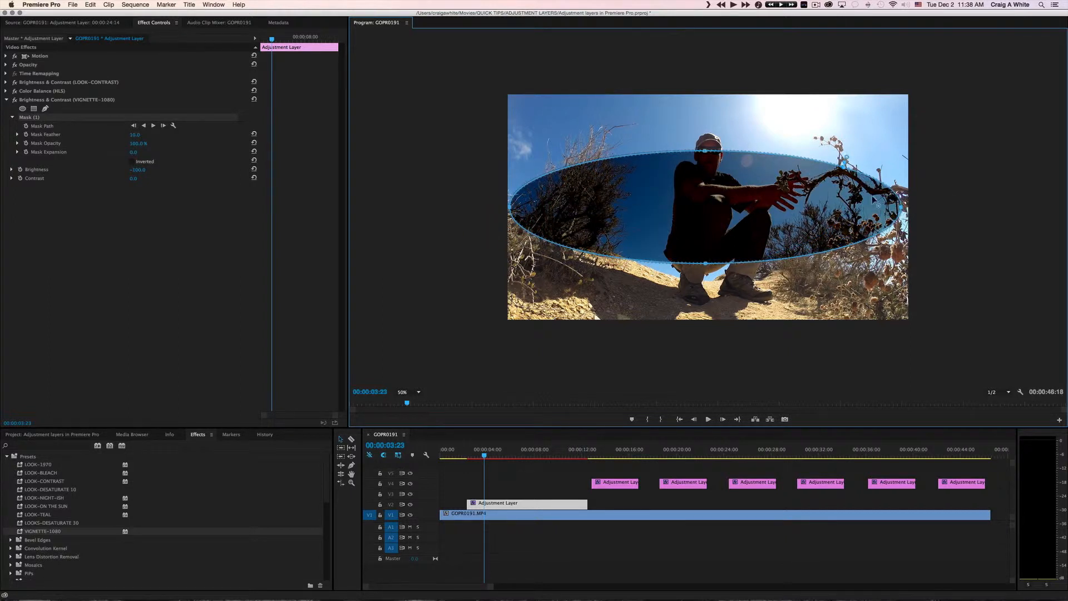
drag(707, 152, 705, 93)
drag(706, 263, 704, 338)
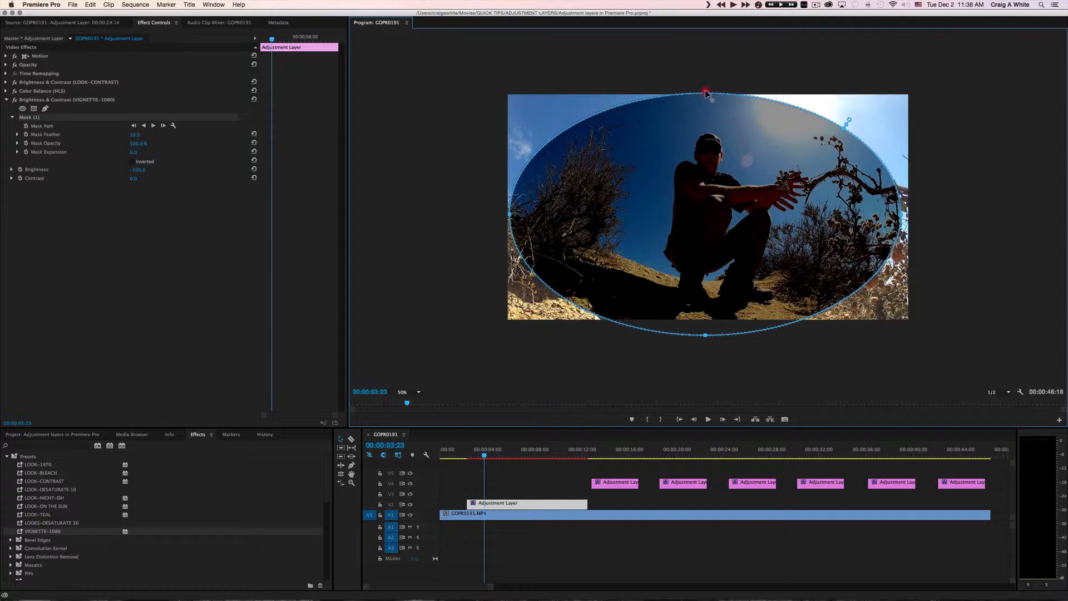
drag(706, 94, 705, 75)
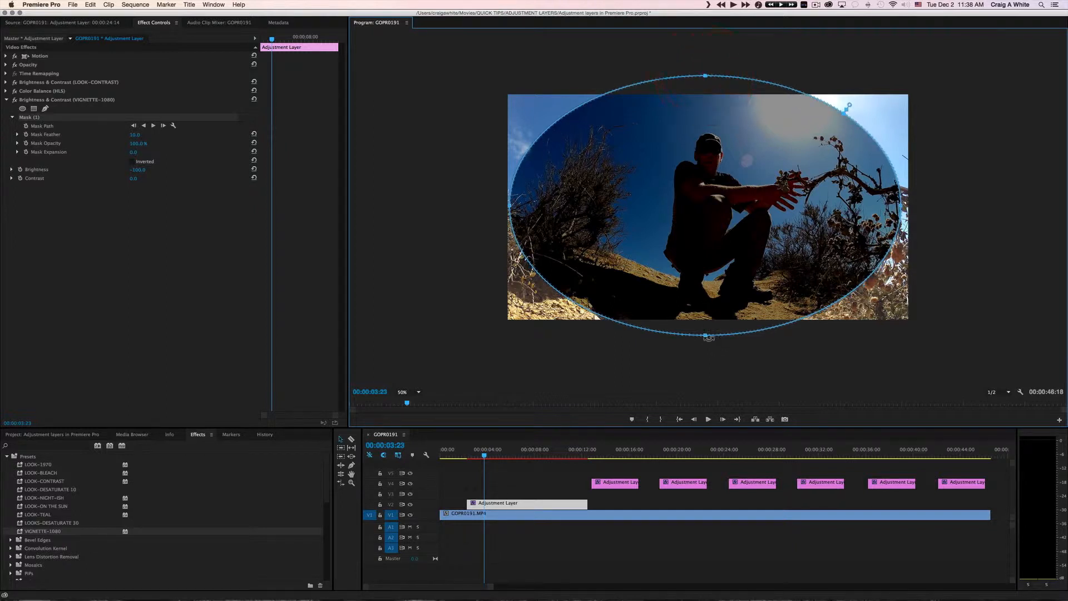
drag(705, 336, 705, 342)
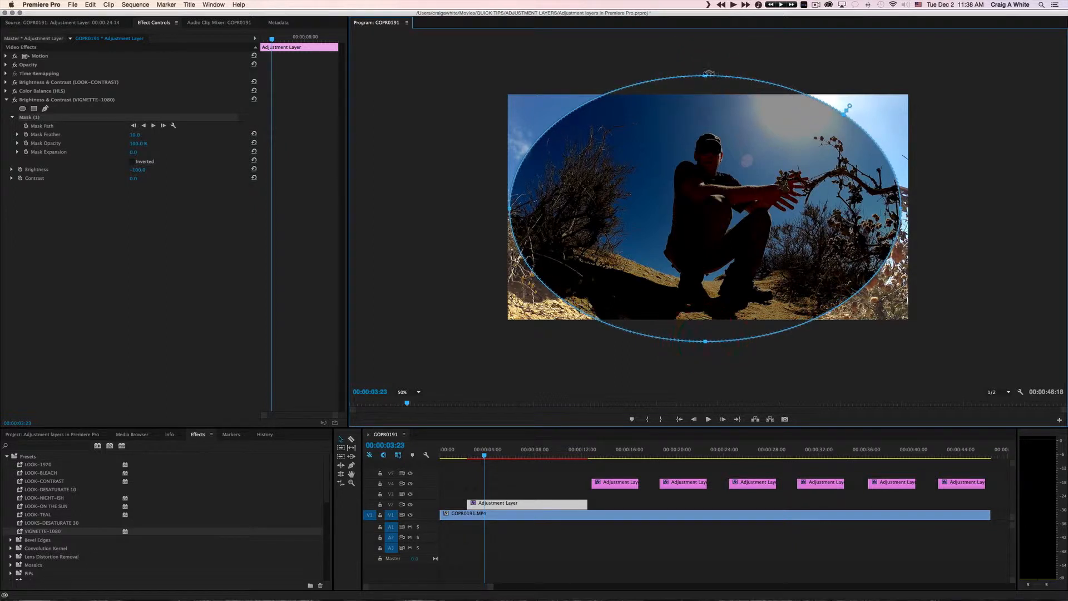
drag(706, 78, 706, 71)
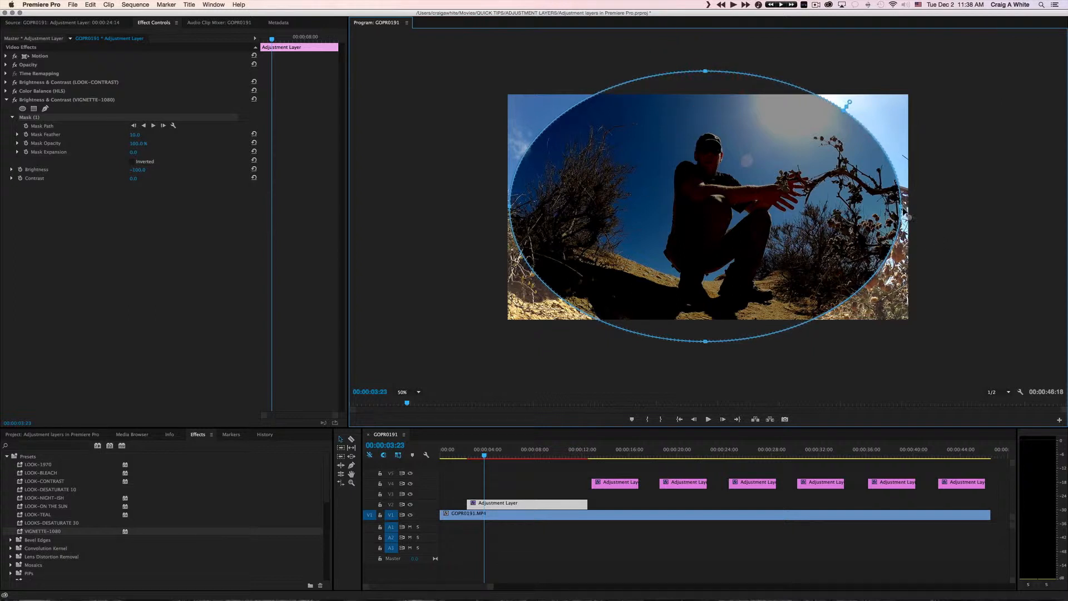
drag(907, 216, 911, 215)
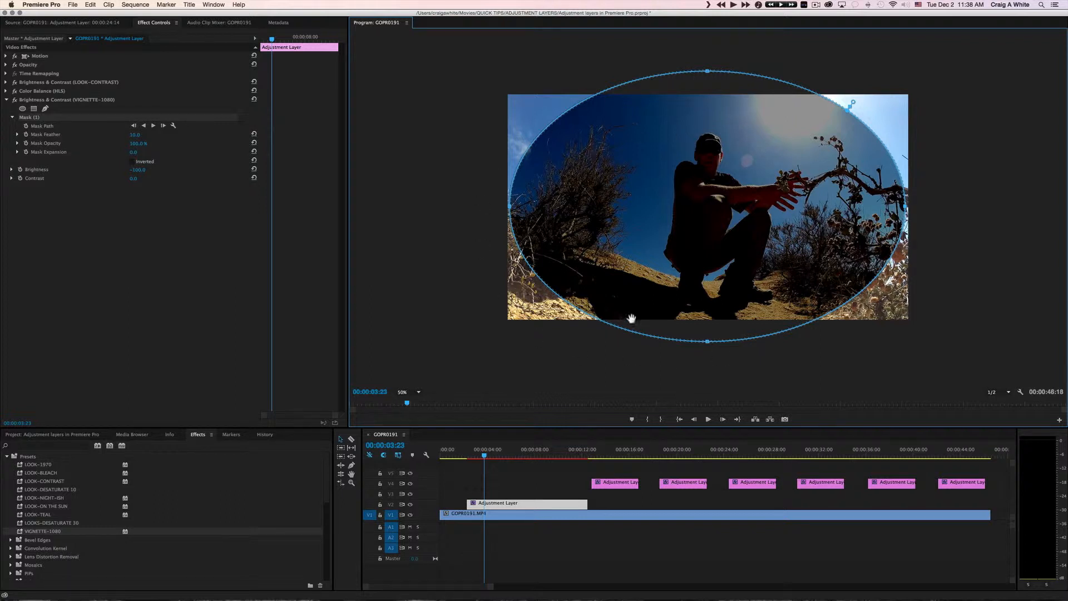
- Invert the vignette mask, feather it to about 413 with a slight upward shift, and collapse the effect's settings
click(133, 162)
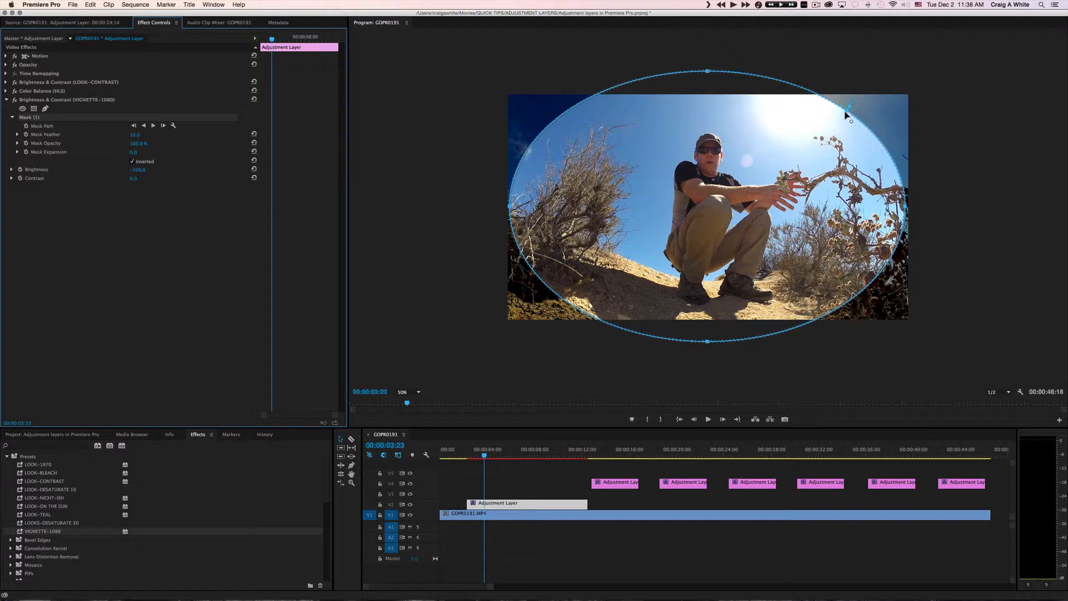
drag(853, 105, 876, 82)
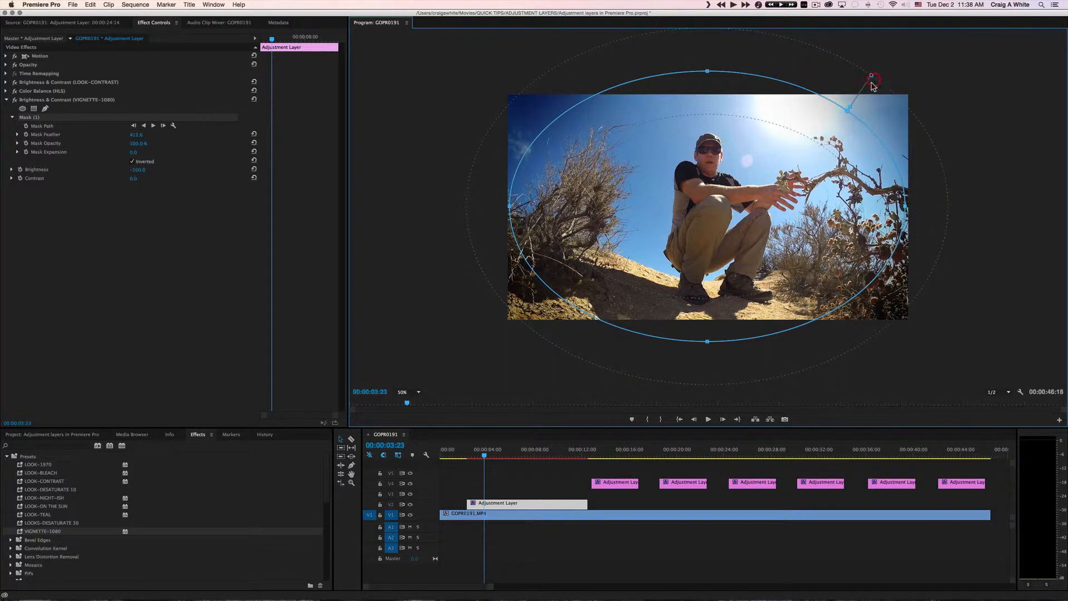
drag(713, 203, 714, 201)
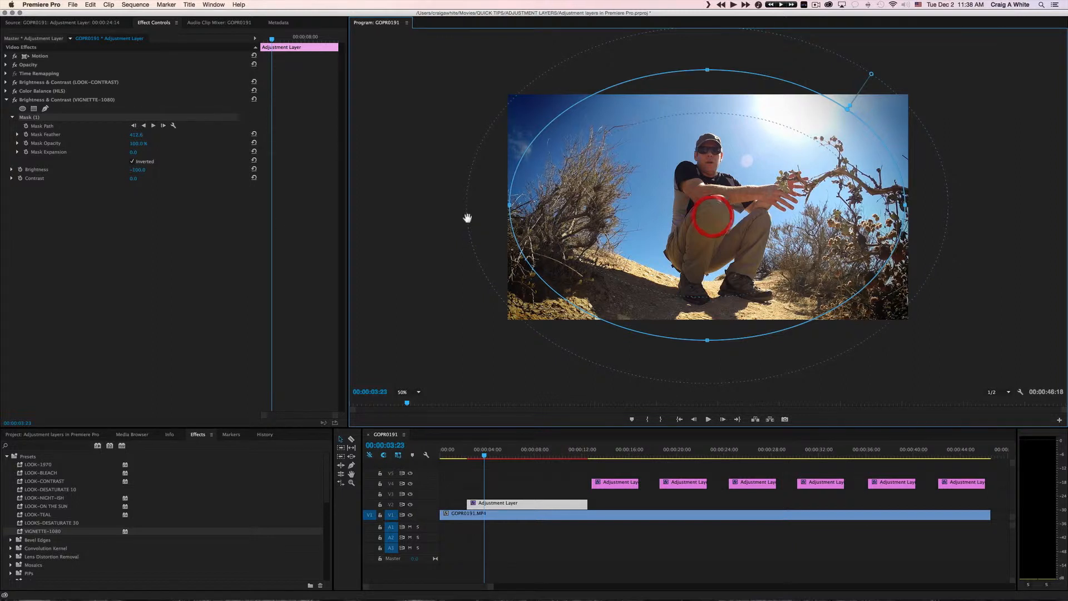
click(203, 233)
click(11, 117)
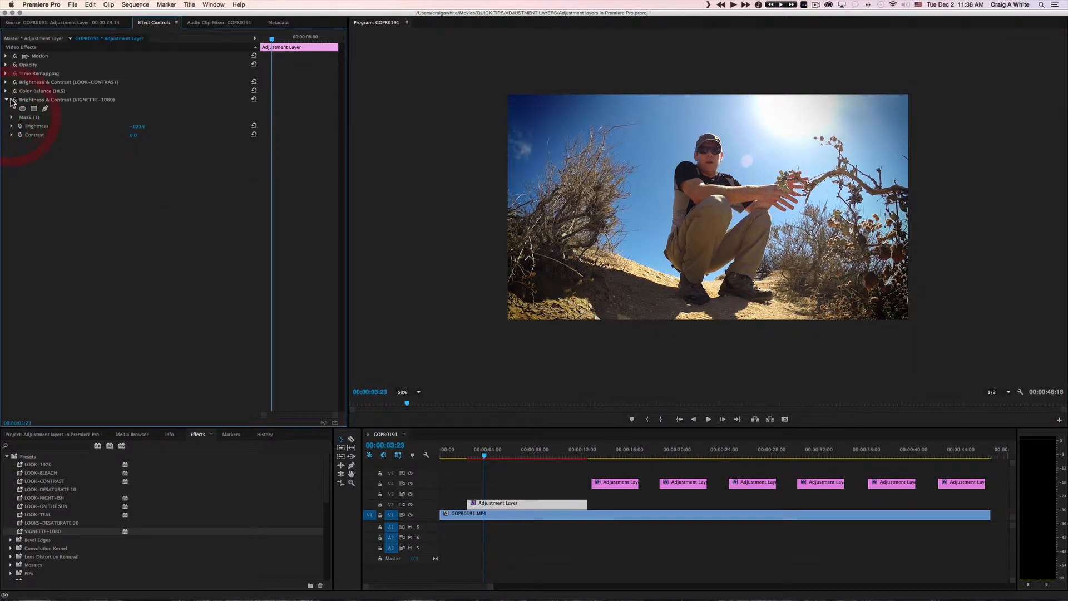
click(7, 100)
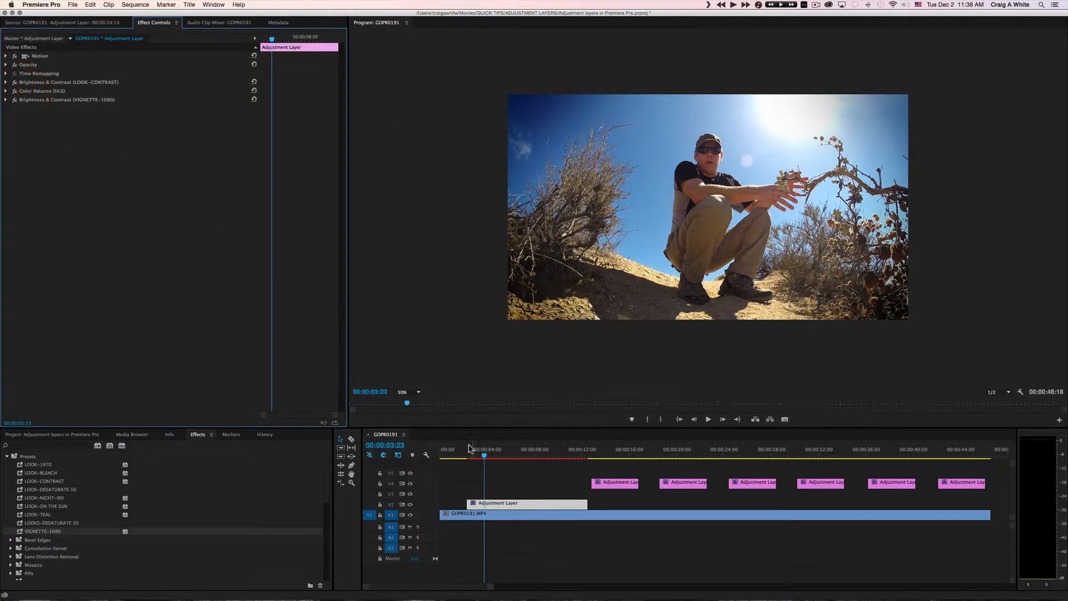
- Preview the vignetted footage by playing and scrubbing through the section under the V2 adjustment layer
mouse_move(492, 456)
mouse_down()
mouse_move(465, 456)
mouse_move(592, 455)
mouse_move(446, 457)
mouse_move(495, 458)
mouse_up()
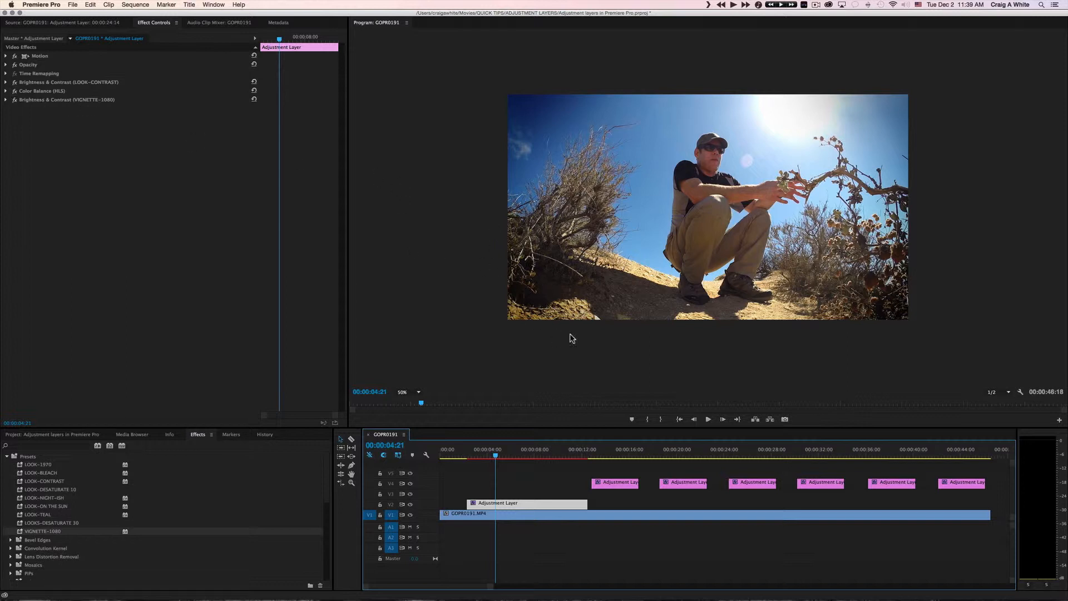
key(space)
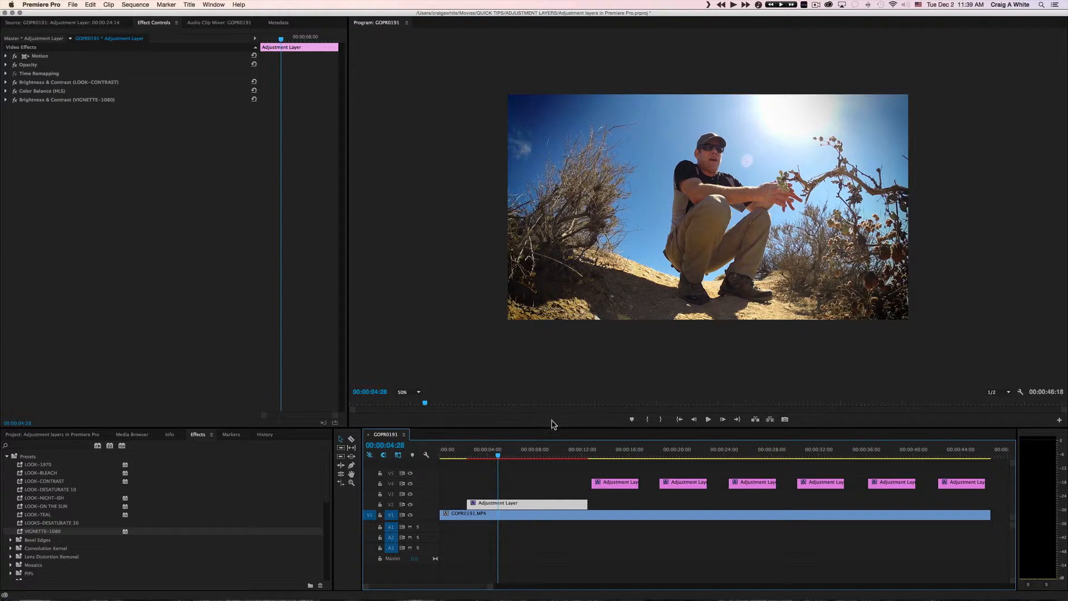
drag(500, 457, 552, 461)
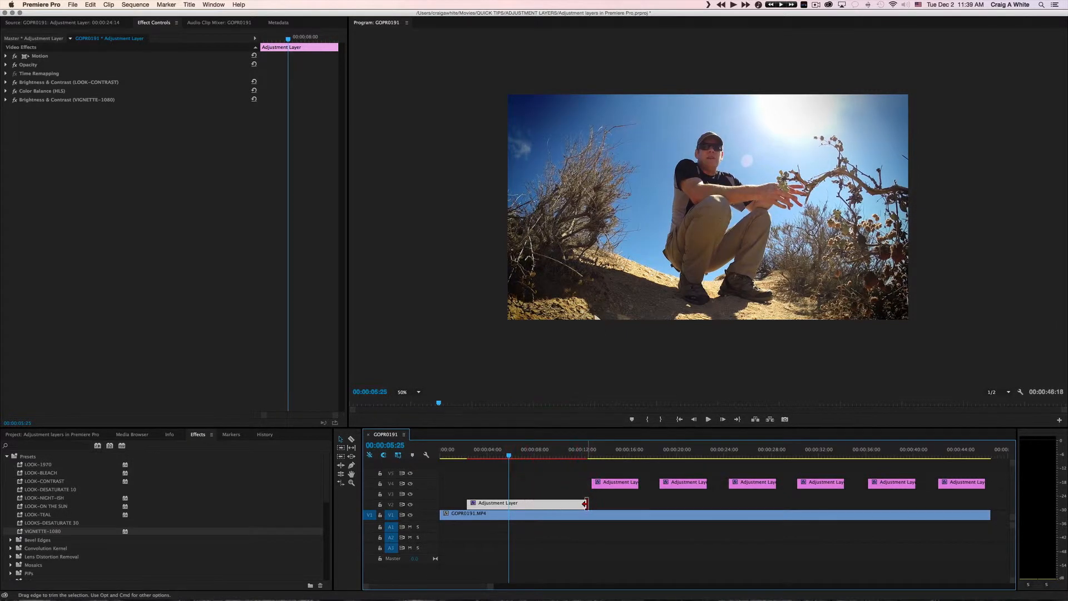
- Extend the V2 adjustment layer from the start of the GOPR0191 clip to nearly its end, and scrub through the graded footage
drag(588, 504, 985, 502)
drag(468, 503, 440, 503)
drag(502, 463, 557, 484)
- Delete the V2 adjustment layer from the timeline and move the playhead to 00:00:29:06
click(564, 505)
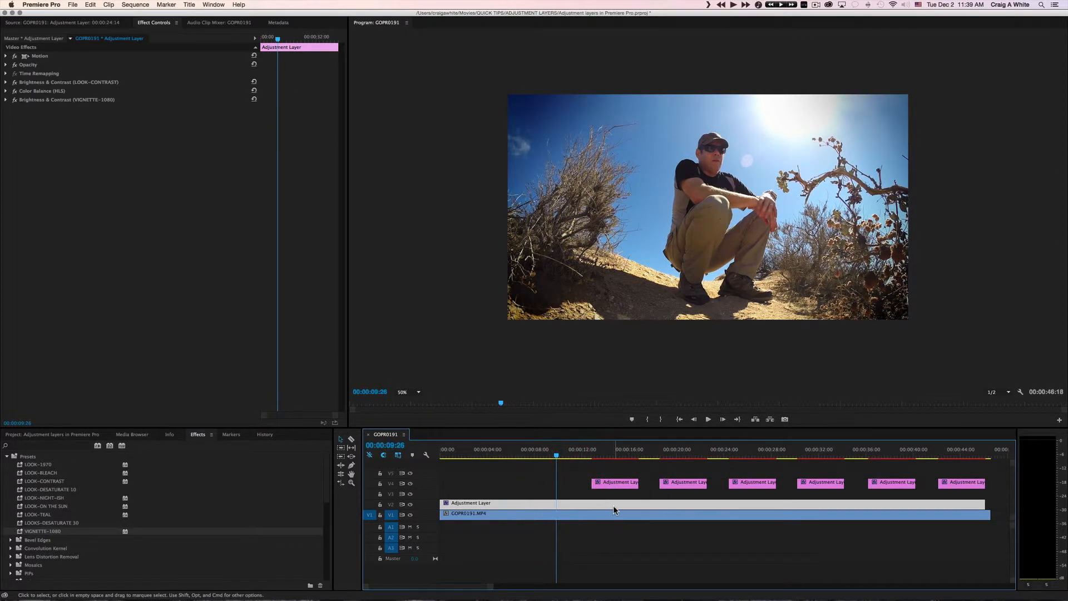
key(BackSpace)
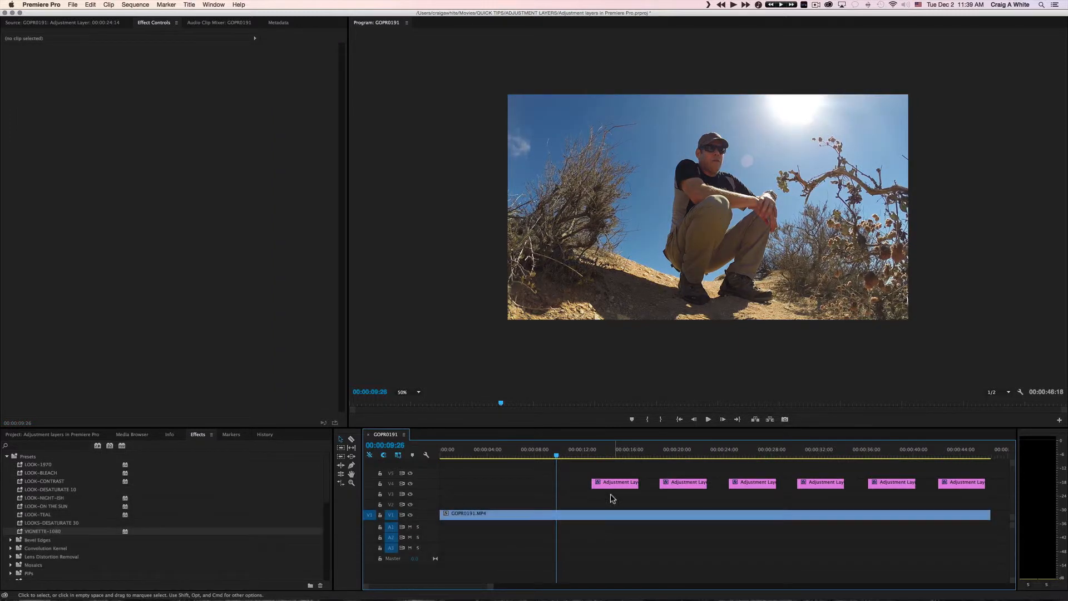
click(565, 456)
drag(567, 456, 787, 473)
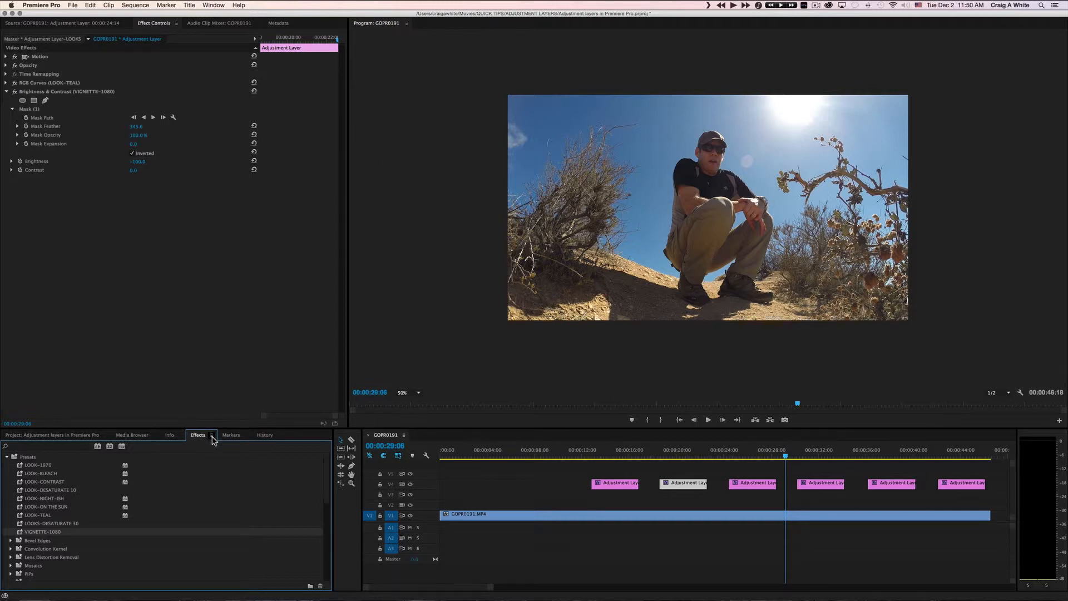
- View the preset import and export options available for the effects library
click(212, 437)
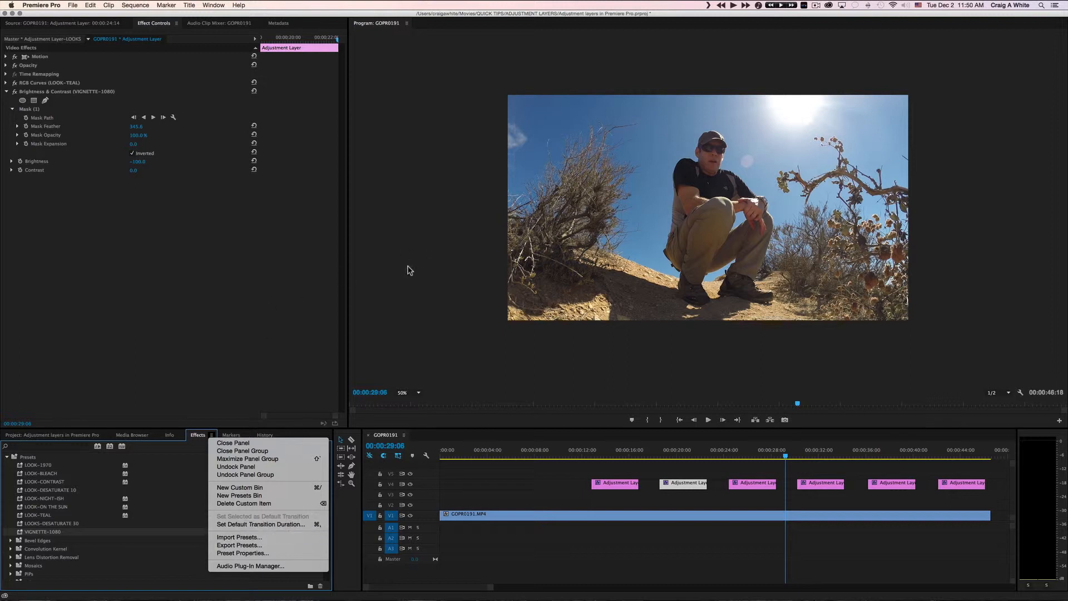
click(359, 332)
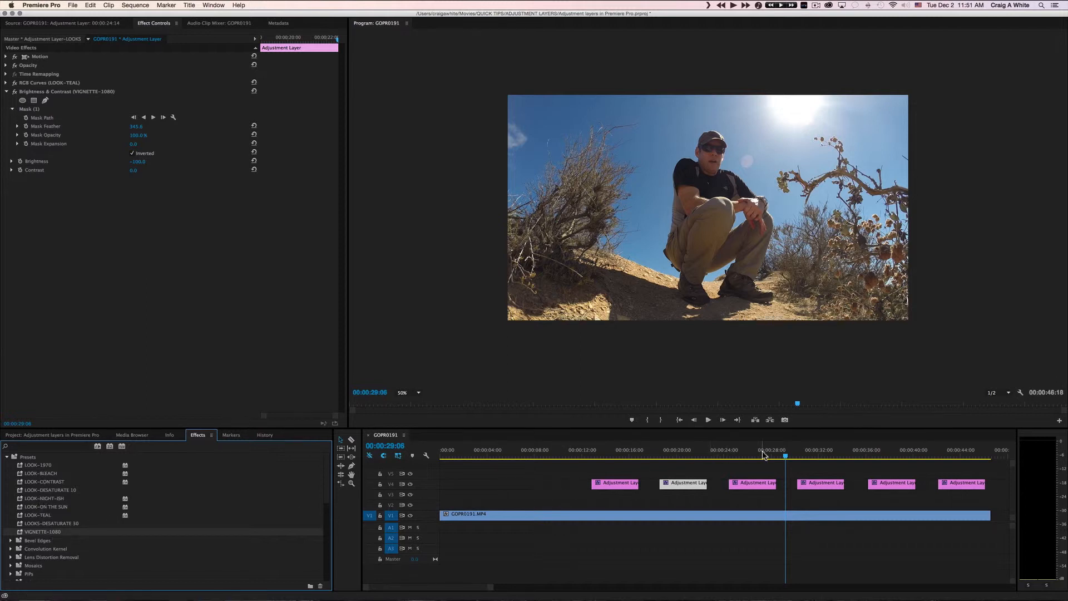
- Play the footage from 00:00:12:03 through the first V4 adjustment layer and into the second to preview their looks
drag(763, 454, 583, 453)
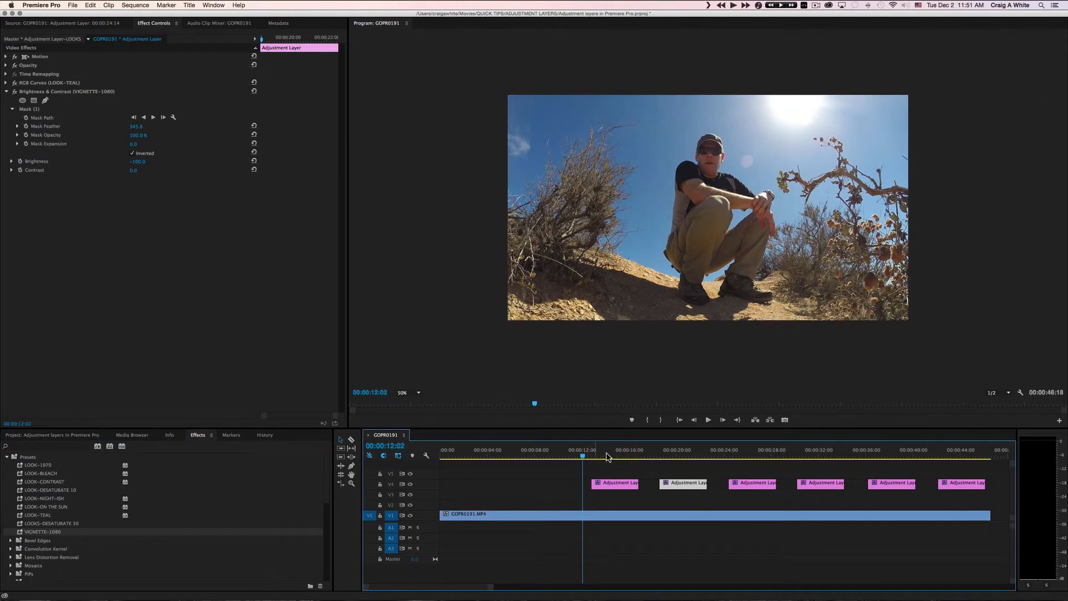
key(space)
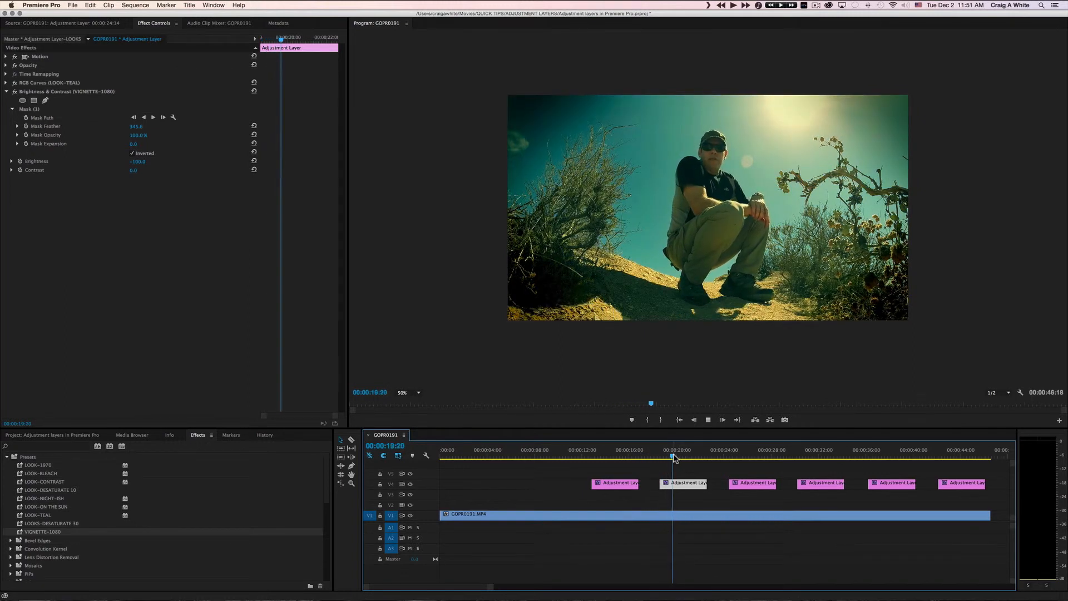
key(space)
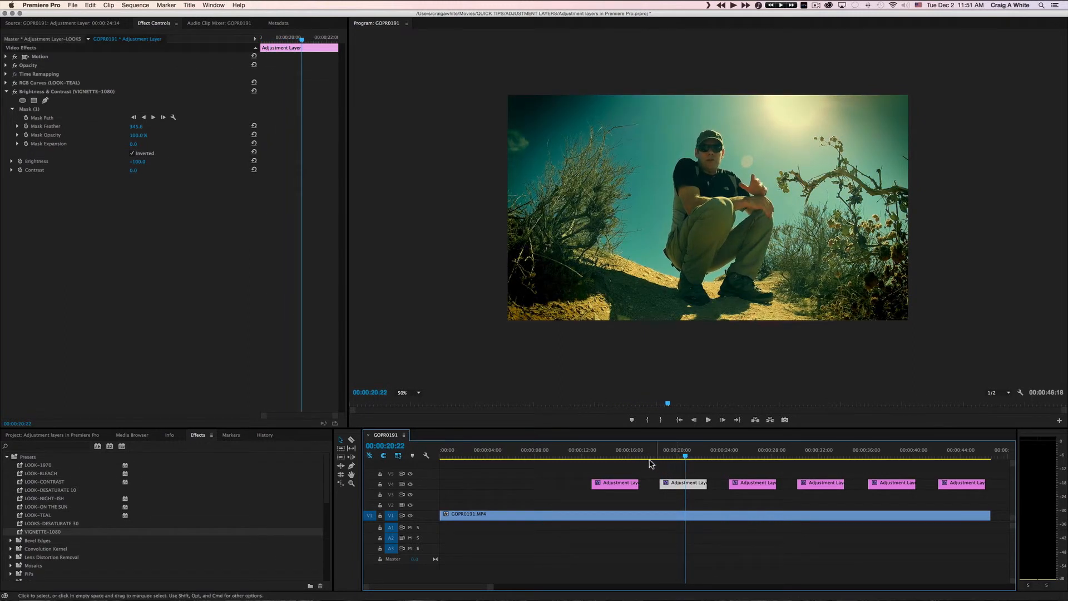